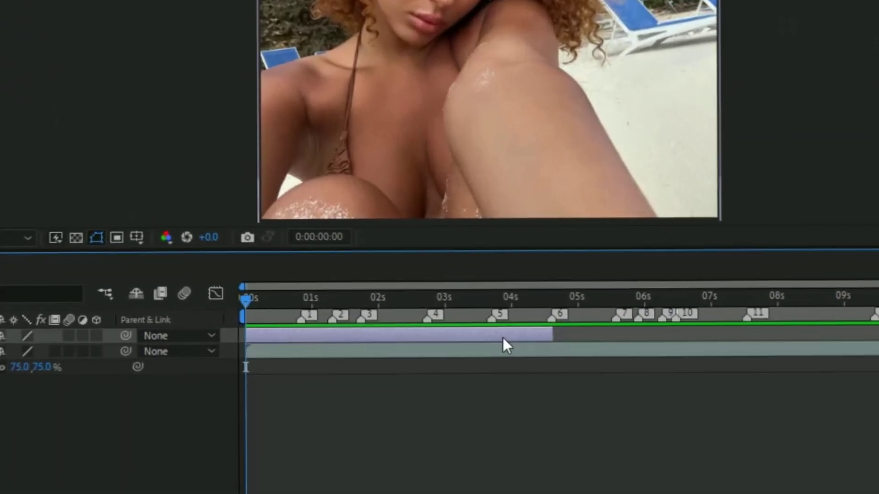
Duplicate the portrait image layer and select the upper copy for masking.
{"action": "key", "text": "ctrl+d"}
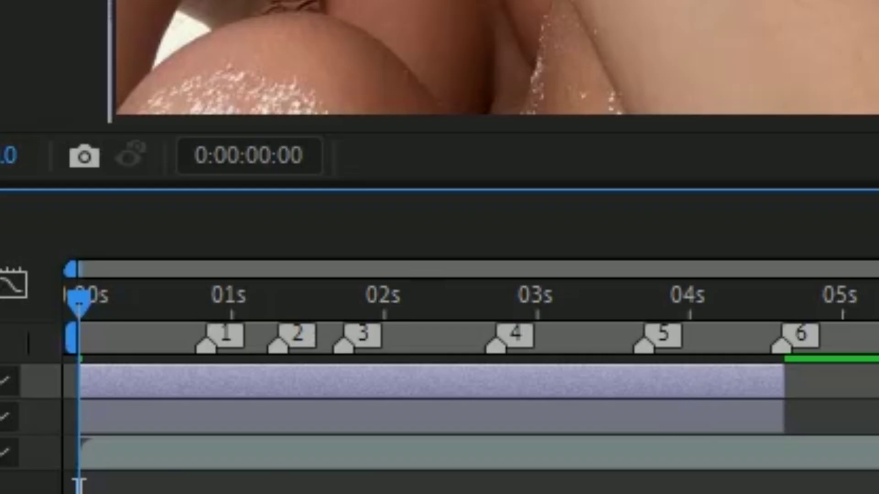
{"action": "left_click", "coordinate": [711, 414]}
{"action": "left_click", "coordinate": [692, 376]}
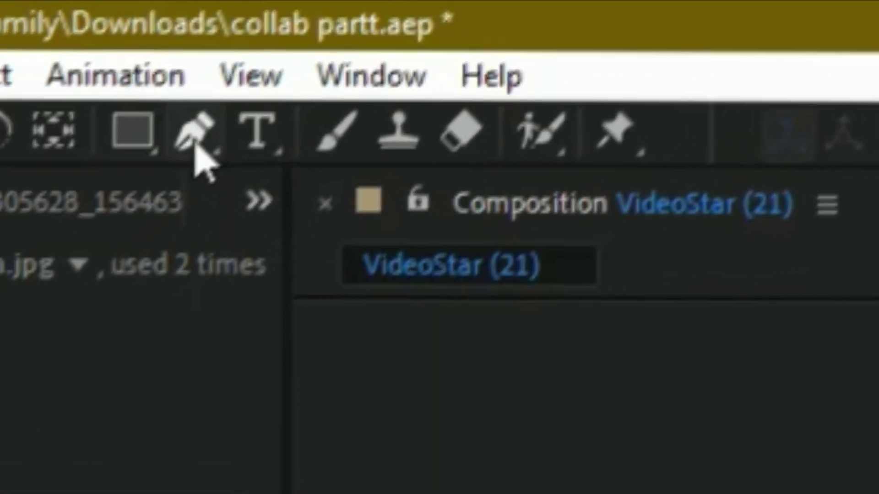
Draw a Pen tool mask around the woman's hair and body on the upper image layer.
{"action": "left_click", "coordinate": [163, 153]}
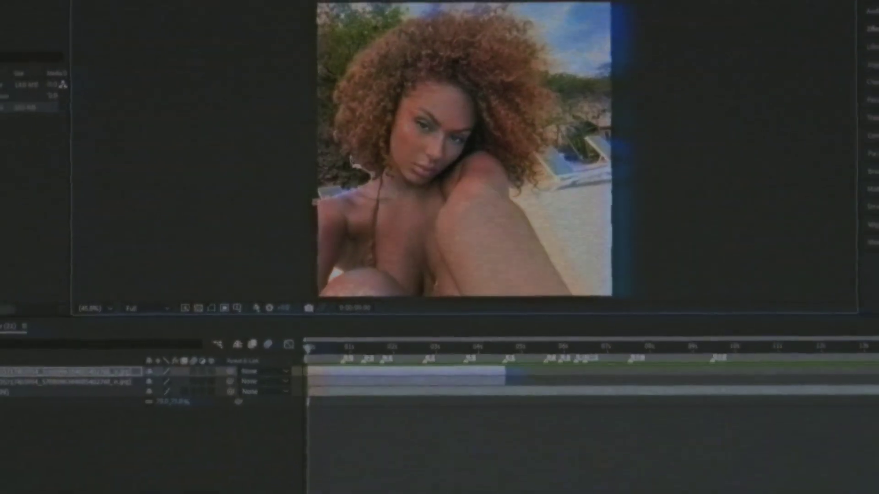
{"action": "left_click", "coordinate": [357, 58]}
{"action": "left_click", "coordinate": [403, 23]}
{"action": "left_click", "coordinate": [436, 6]}
{"action": "left_click", "coordinate": [477, 7]}
{"action": "left_click", "coordinate": [555, 97]}
{"action": "left_click", "coordinate": [530, 115]}
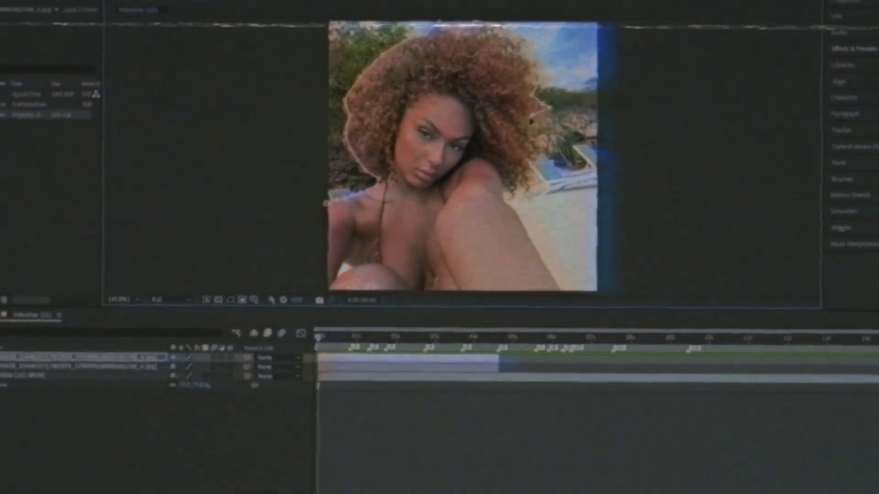
{"action": "left_click", "coordinate": [543, 139]}
{"action": "left_click", "coordinate": [531, 162]}
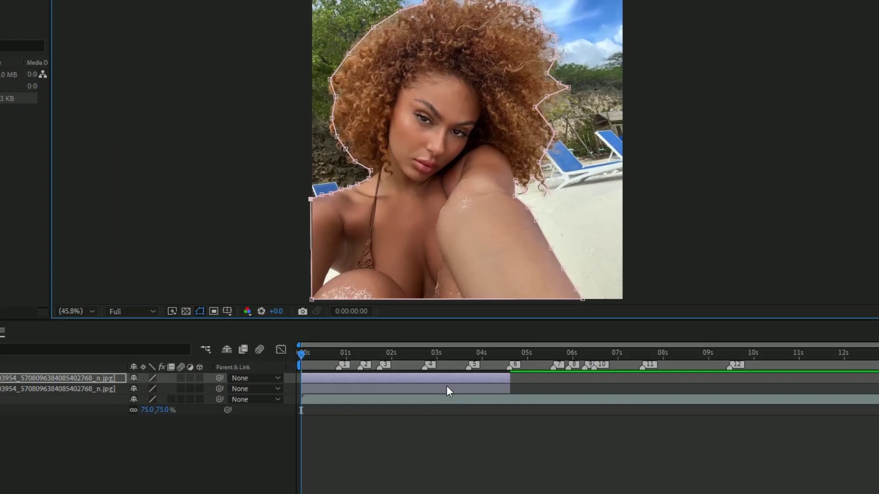
Find the S_Tint effect with the search term "tint" and apply it to the lower image layer.
{"action": "left_click", "coordinate": [448, 388]}
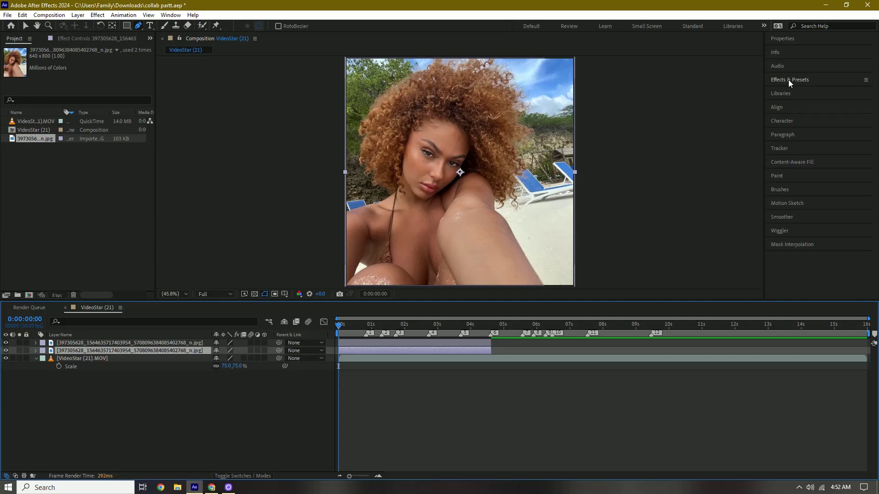
{"action": "left_click", "coordinate": [789, 80]}
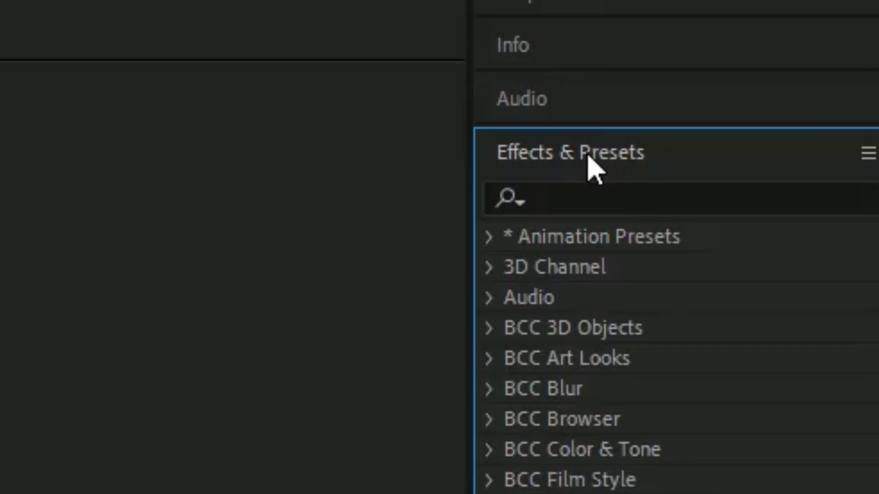
{"action": "left_click", "coordinate": [612, 197]}
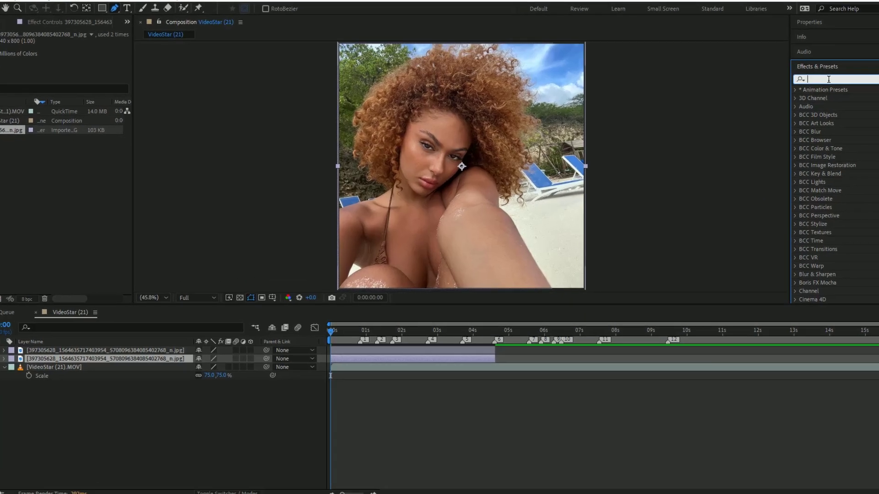
{"action": "type", "text": "t"}
{"action": "type", "text": "int"}
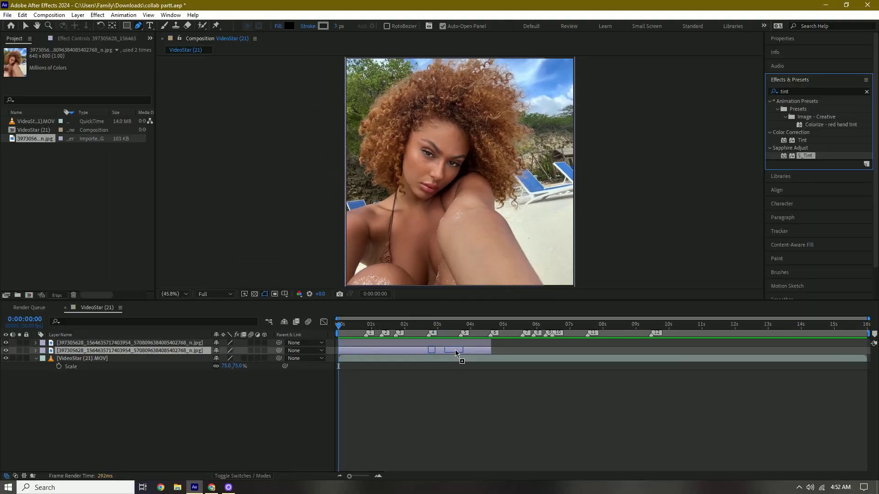
{"action": "left_click_drag", "start_coordinate": [457, 354], "coordinate": [457, 353]}
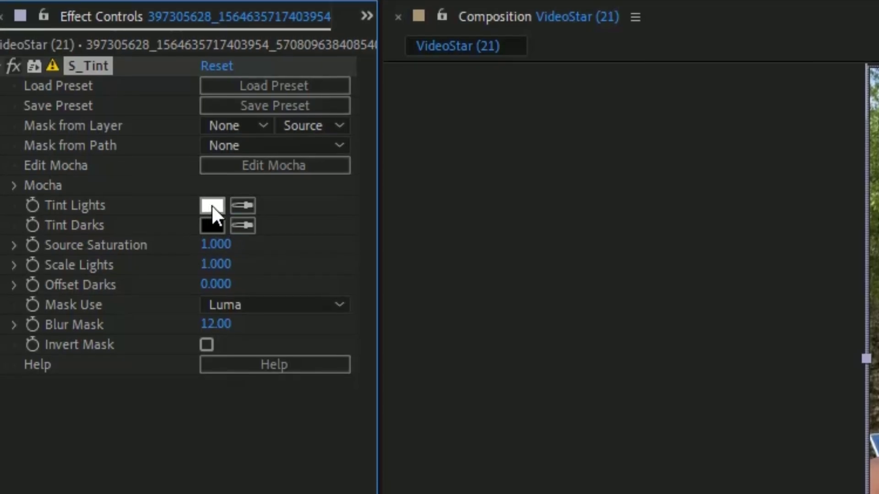
Set the S_Tint effect's Tint Lights colour to orange E86B1E.
{"action": "left_click", "coordinate": [212, 206]}
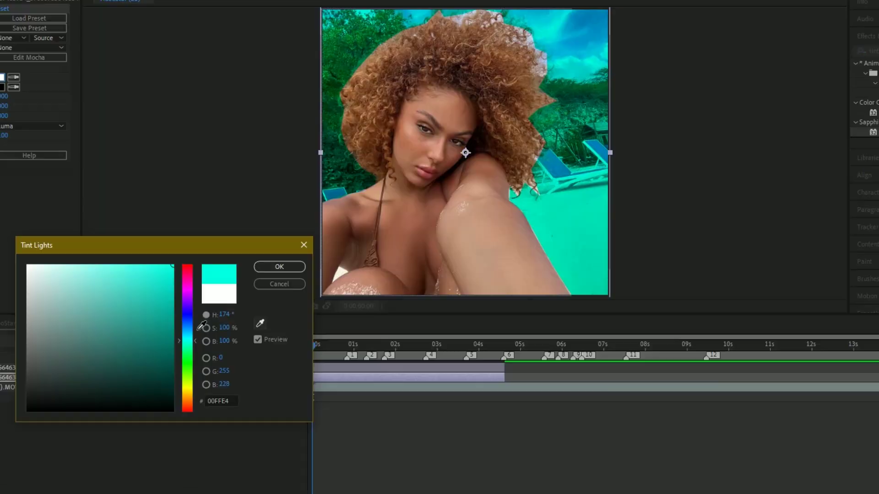
{"action": "left_click", "coordinate": [507, 132]}
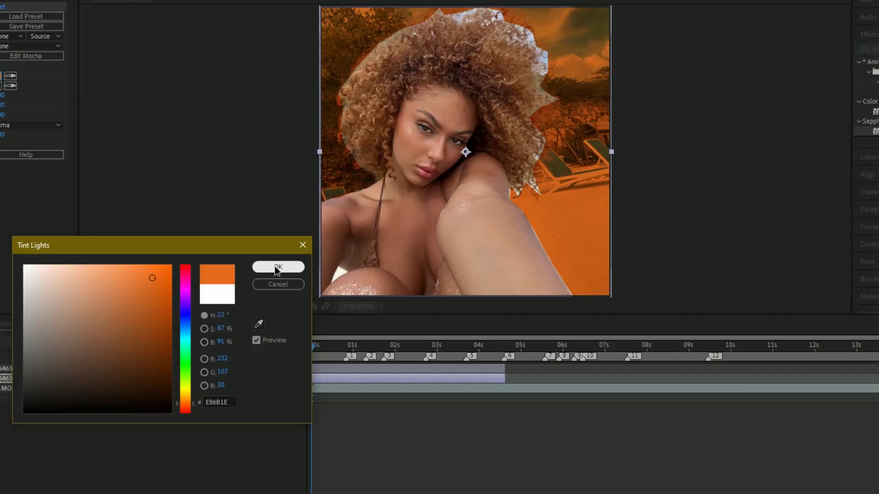
{"action": "left_click", "coordinate": [277, 268]}
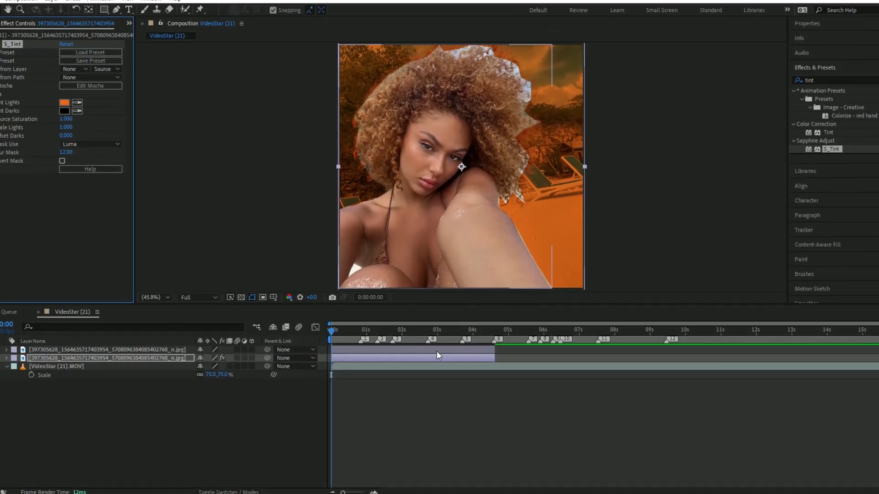
Expand Mask 1 on the upper image layer and adjust its Mask Feather to soften the cutout's edge.
{"action": "left_click", "coordinate": [437, 352]}
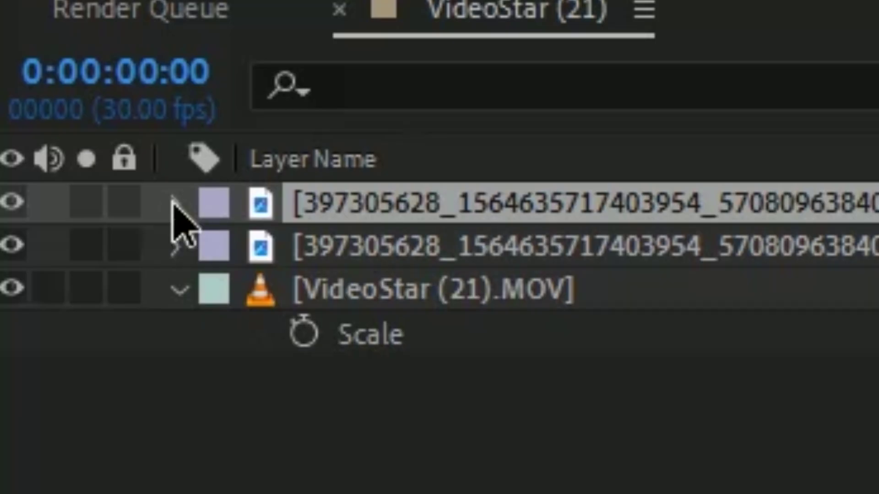
{"action": "left_click", "coordinate": [174, 204]}
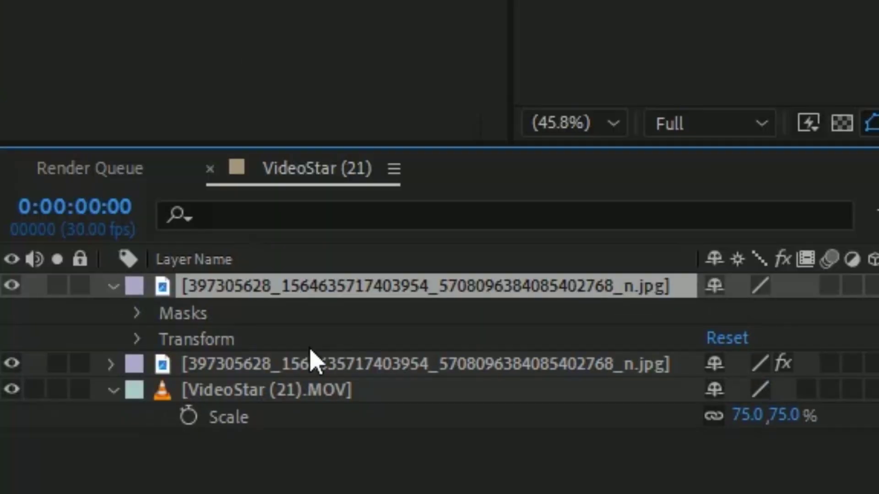
{"action": "left_click", "coordinate": [137, 314]}
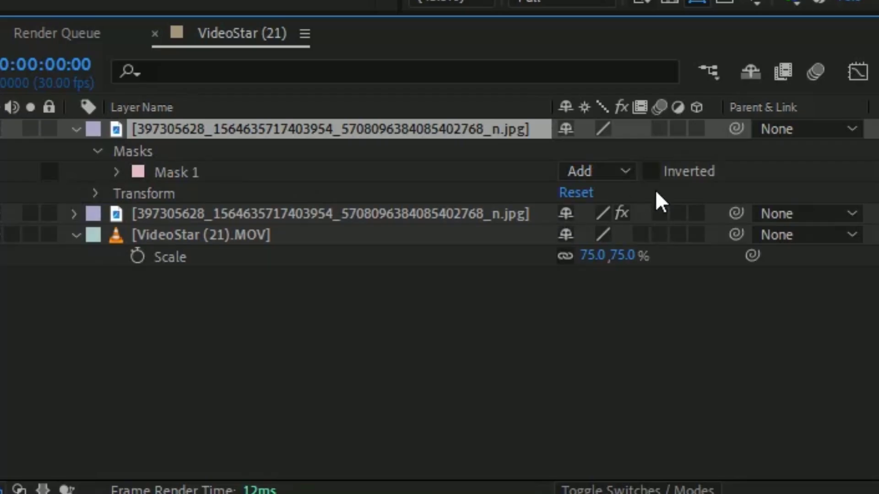
{"action": "left_click", "coordinate": [117, 172]}
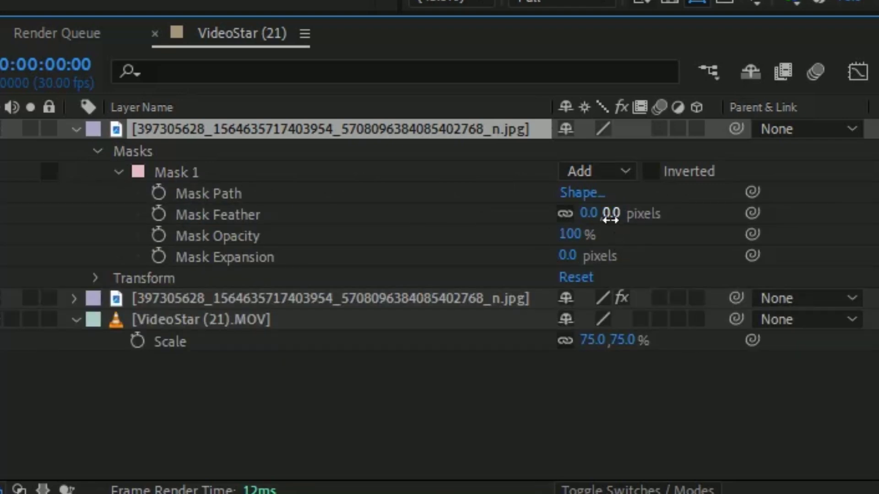
{"action": "left_click_drag", "start_coordinate": [610, 219], "coordinate": [626, 217]}
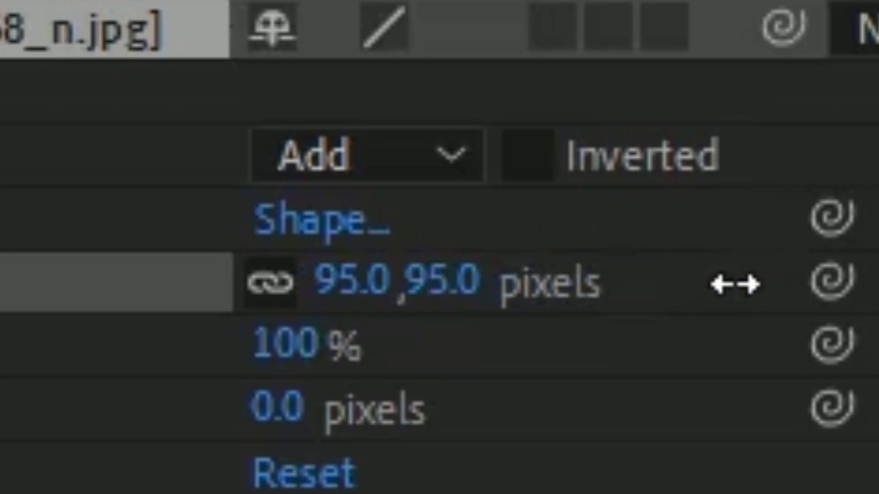
{"action": "left_click_drag", "start_coordinate": [735, 284], "coordinate": [499, 285]}
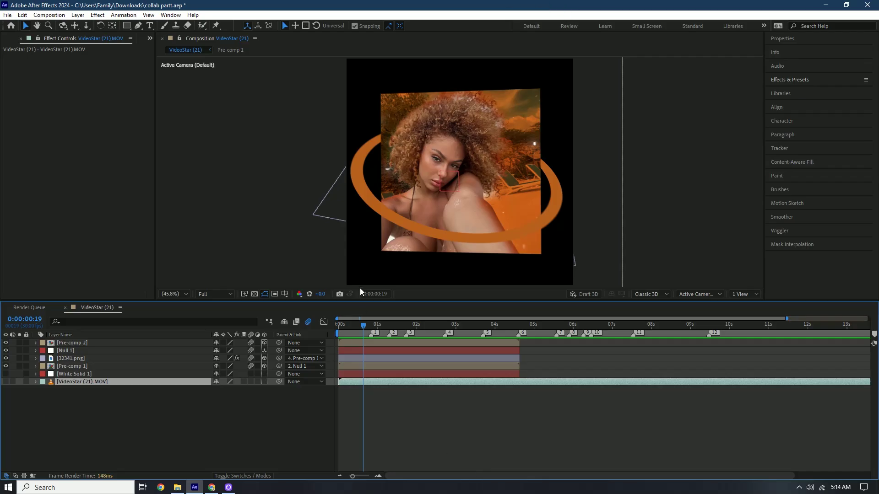
Preview the animated photo and ring from the start of the VideoStar (21) composition.
{"action": "left_click_drag", "start_coordinate": [360, 330], "coordinate": [336, 351]}
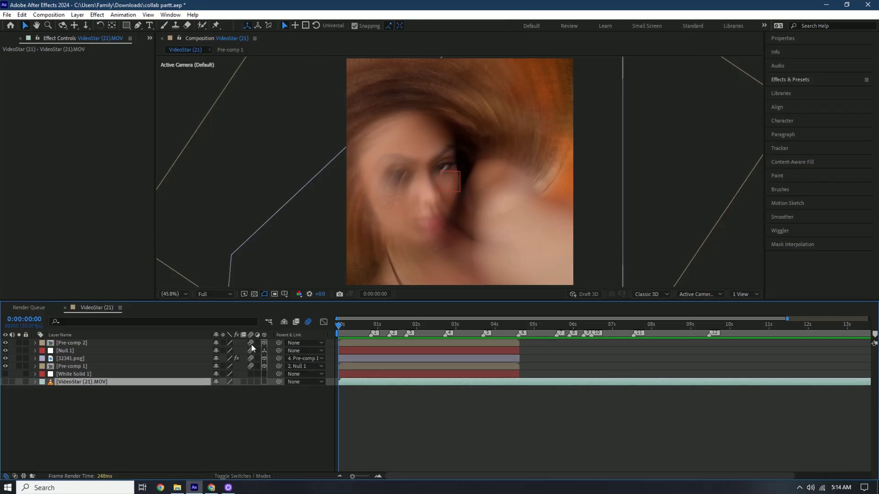
{"action": "left_click_drag", "start_coordinate": [188, 374], "coordinate": [186, 403]}
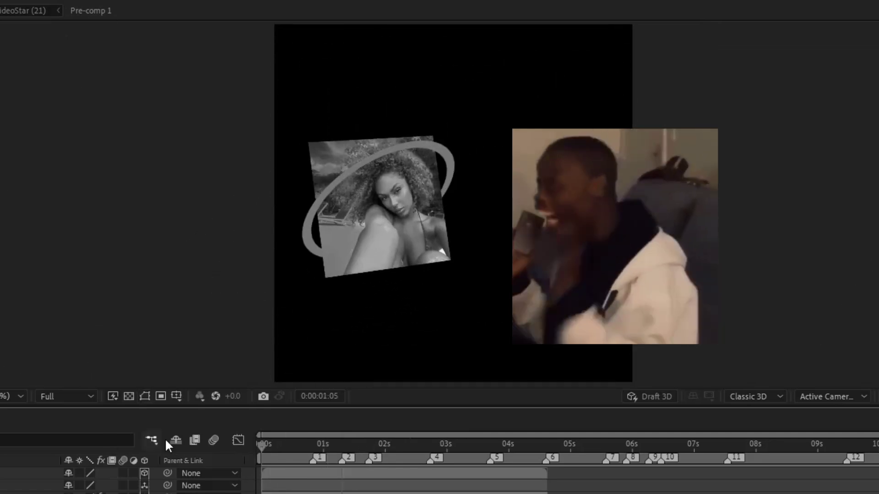
{"action": "key", "text": "space"}
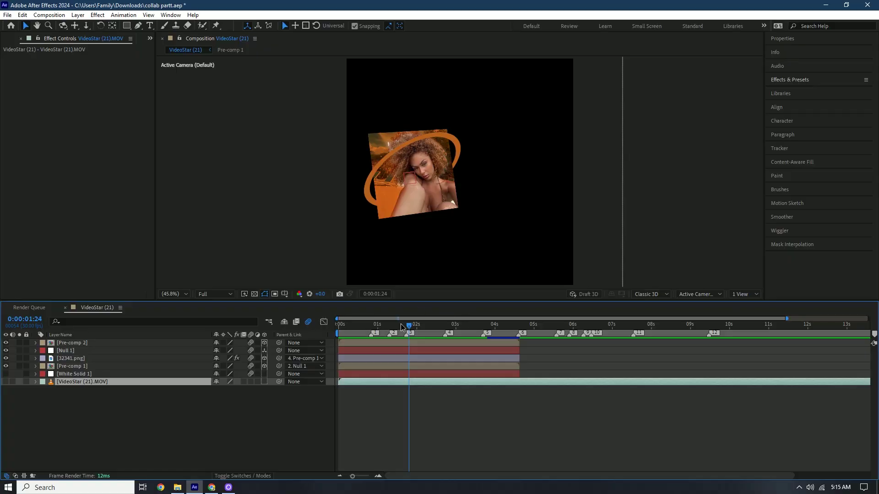
{"action": "left_click_drag", "start_coordinate": [375, 328], "coordinate": [354, 329]}
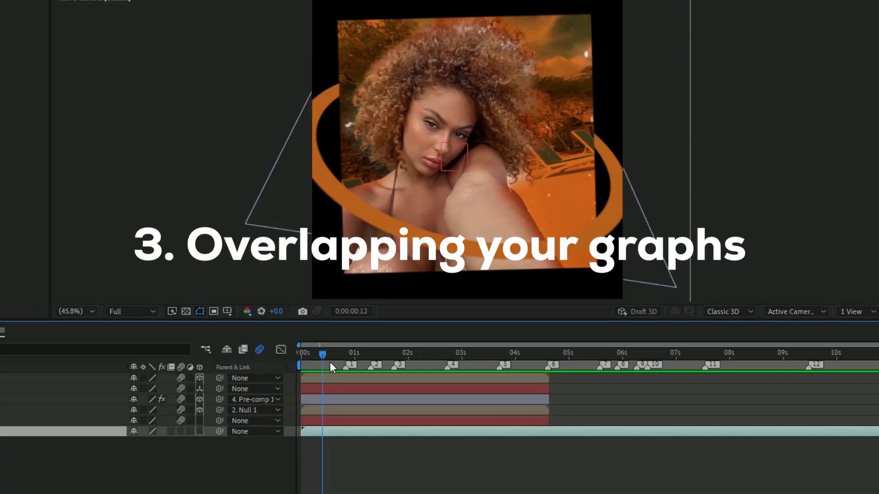
Reveal the keyframed properties of Null 1 and Pre-comp 1 and scrub through their overlapping keyframes.
{"action": "left_click", "coordinate": [84, 350]}
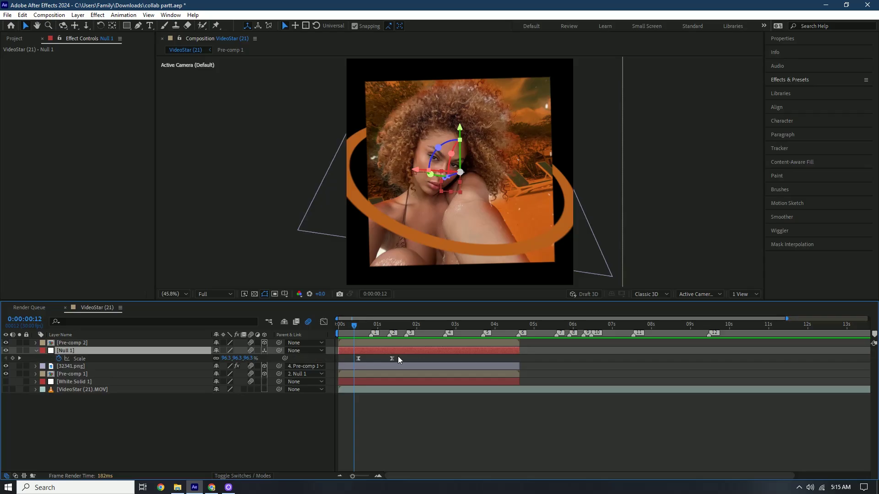
{"action": "key", "text": "u"}
{"action": "left_click", "coordinate": [90, 388]}
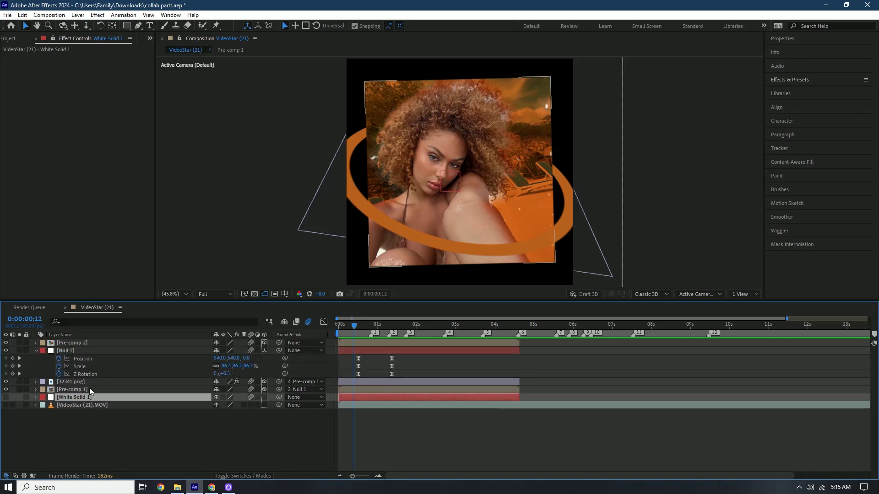
{"action": "key", "text": "u"}
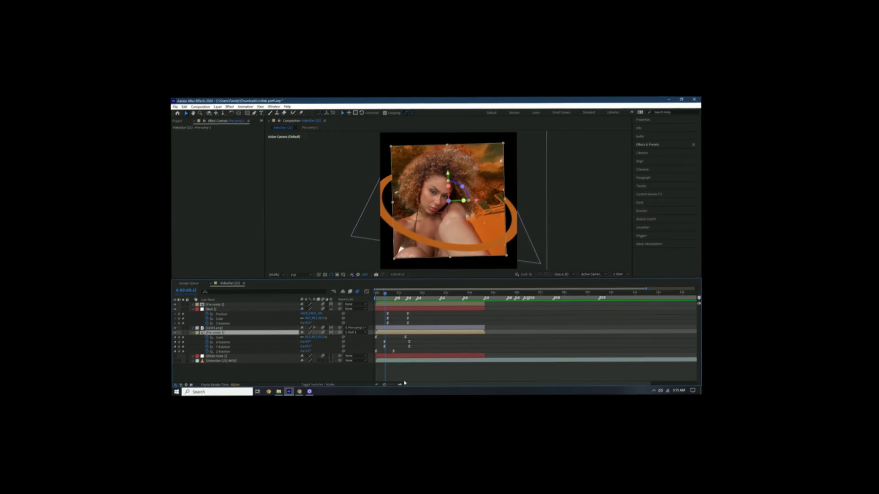
{"action": "left_click_drag", "start_coordinate": [351, 476], "coordinate": [368, 477]}
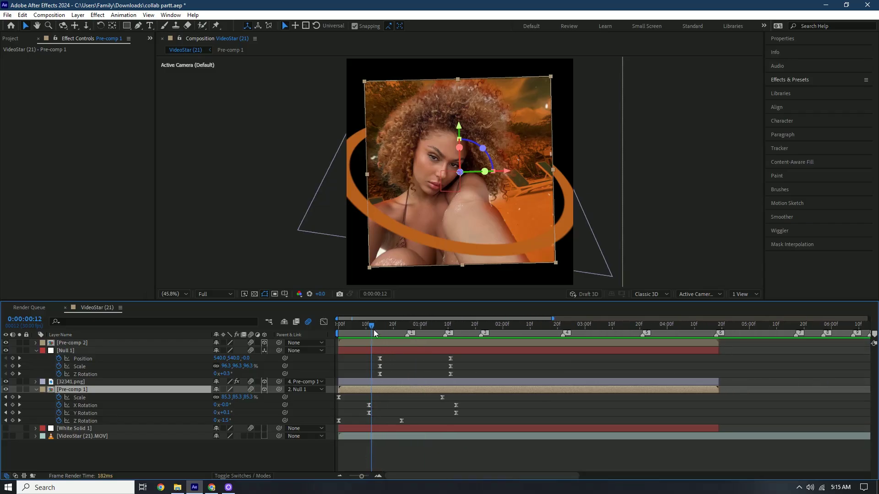
{"action": "left_click_drag", "start_coordinate": [362, 332], "coordinate": [340, 334]}
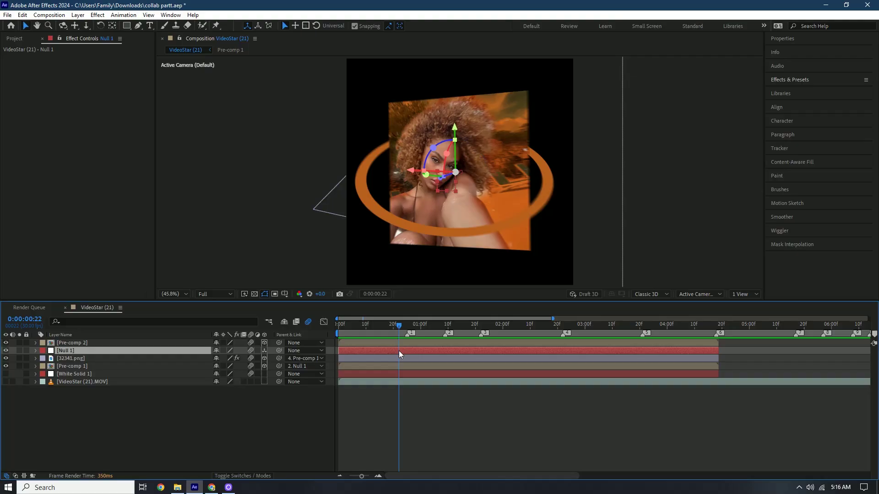
Examine the Scale speed and value graphs of Pre-comp 1 while scrubbing the opening frames, and close the graph view.
{"action": "key", "text": "u"}
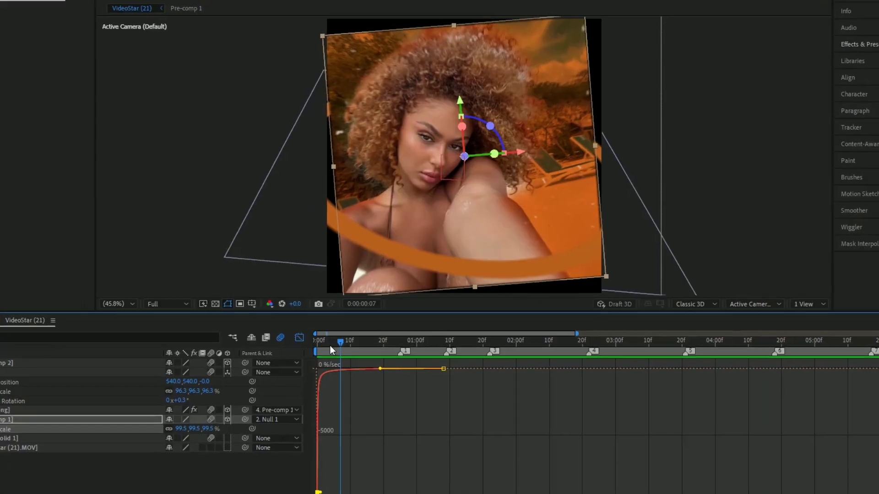
{"action": "mouse_move", "coordinate": [337, 337]}
{"action": "left_mouse_down"}
{"action": "mouse_move", "coordinate": [343, 341]}
{"action": "mouse_move", "coordinate": [334, 345]}
{"action": "left_mouse_up"}
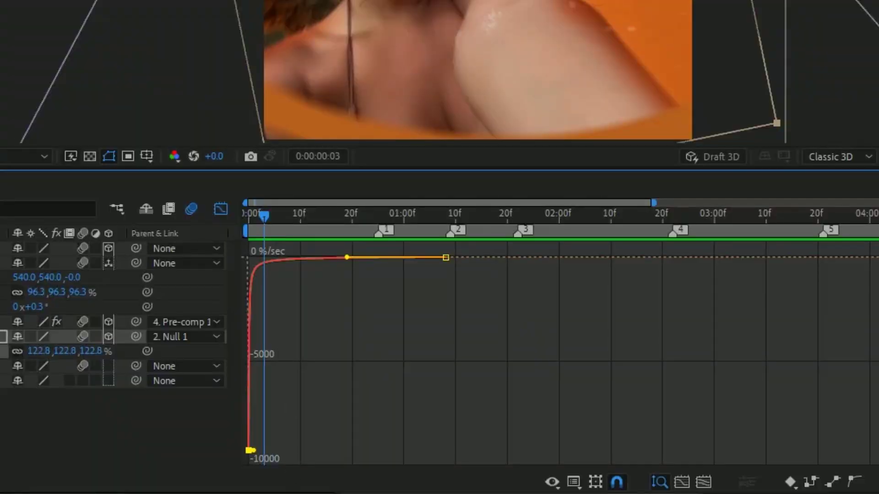
{"action": "mouse_move", "coordinate": [290, 493]}
{"action": "left_mouse_down"}
{"action": "mouse_move", "coordinate": [312, 493]}
{"action": "mouse_move", "coordinate": [297, 493]}
{"action": "left_mouse_up"}
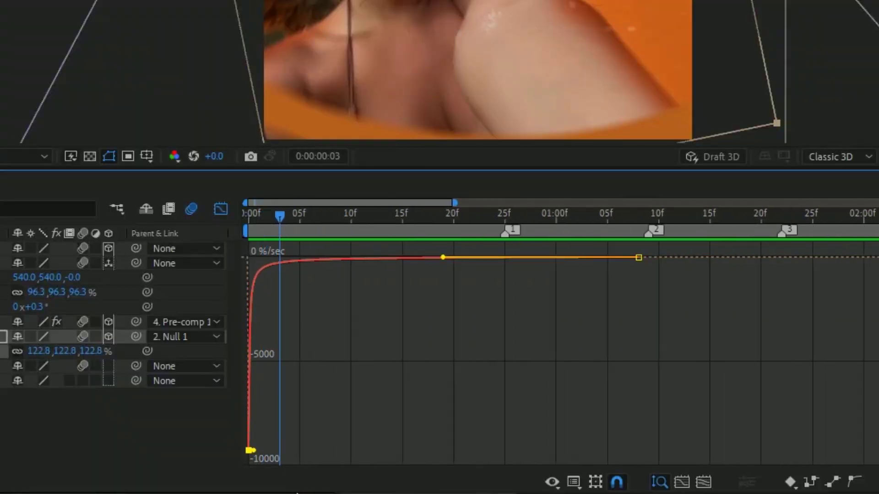
{"action": "scroll", "coordinate": [293, 422], "scroll_direction": "down", "scroll_amount": 2}
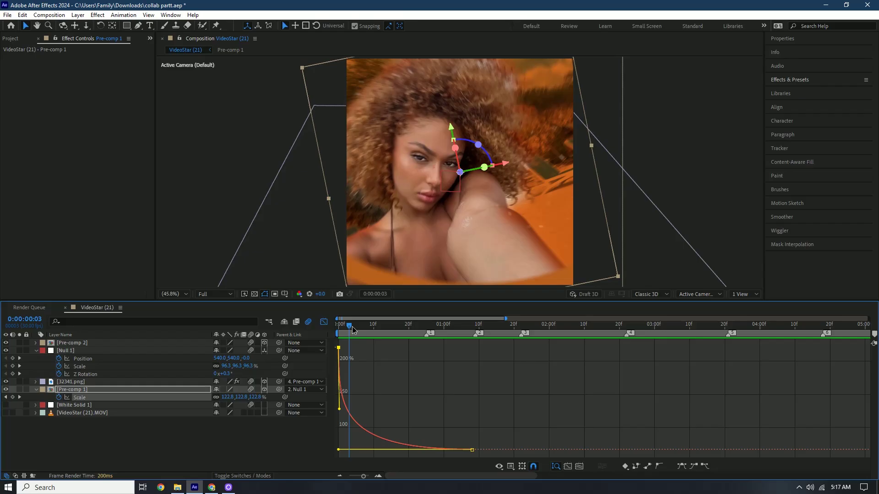
{"action": "left_click_drag", "start_coordinate": [269, 217], "coordinate": [57, 226]}
{"action": "left_click_drag", "start_coordinate": [338, 325], "coordinate": [356, 326]}
{"action": "left_click", "coordinate": [323, 322]}
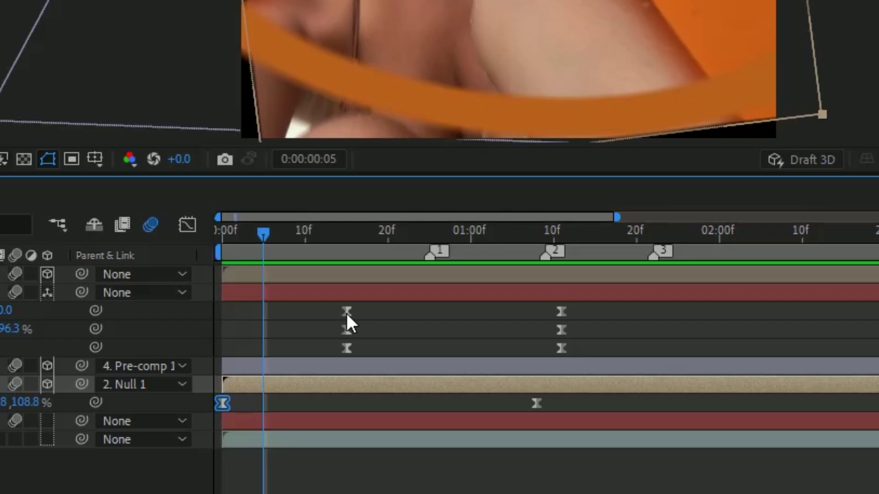
Show Null 1's Position curve in the Graph Editor at 0:00:00:25 and switch it to the speed graph.
{"action": "left_click", "coordinate": [391, 359]}
{"action": "left_click_drag", "start_coordinate": [419, 326], "coordinate": [428, 326]}
{"action": "left_click", "coordinate": [323, 322]}
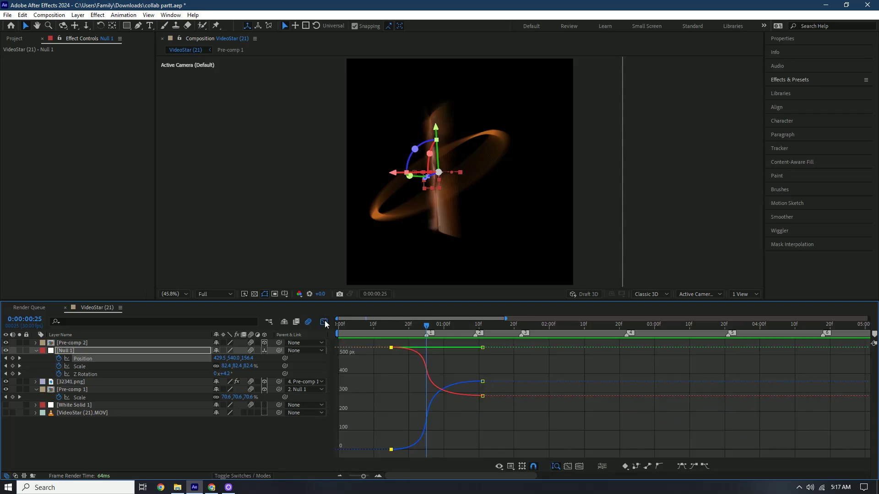
{"action": "left_click", "coordinate": [511, 475]}
{"action": "left_click", "coordinate": [535, 386]}
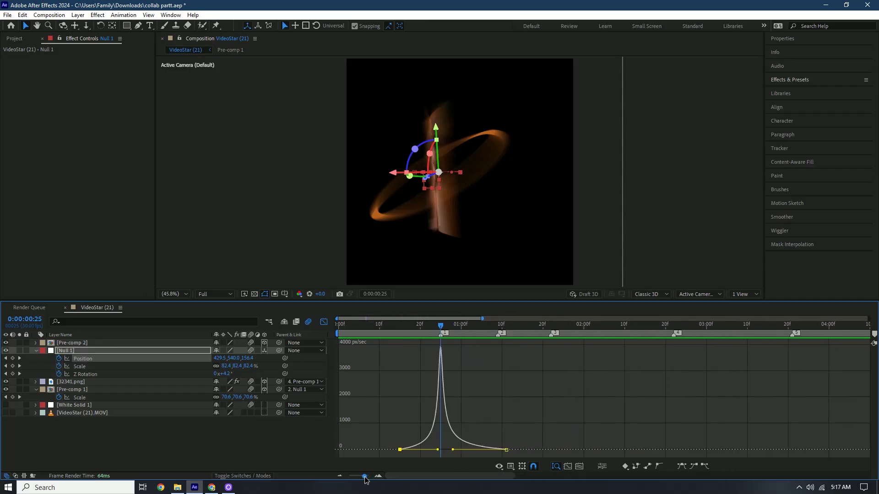
Switch Null 1's Position curve from the speed graph to the value graph and examine its keyframes at closer range.
{"action": "left_click", "coordinate": [511, 466]}
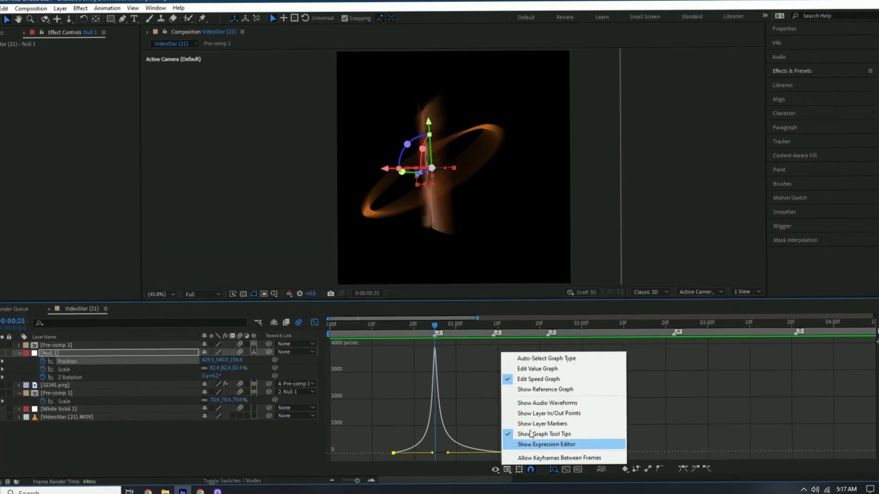
{"action": "left_click", "coordinate": [531, 366]}
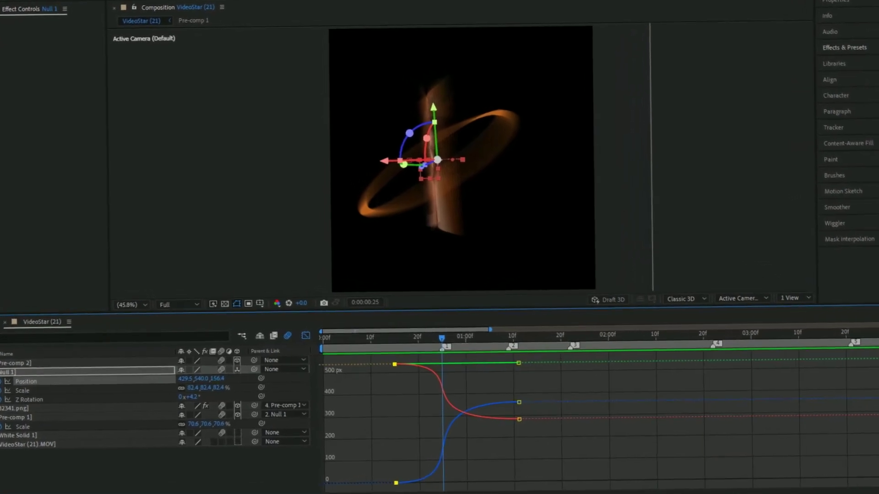
{"action": "key", "text": "equal"}
{"action": "key", "text": "equal"}
{"action": "key", "text": "equal"}
{"action": "key", "text": "minus"}
{"action": "key", "text": "minus"}
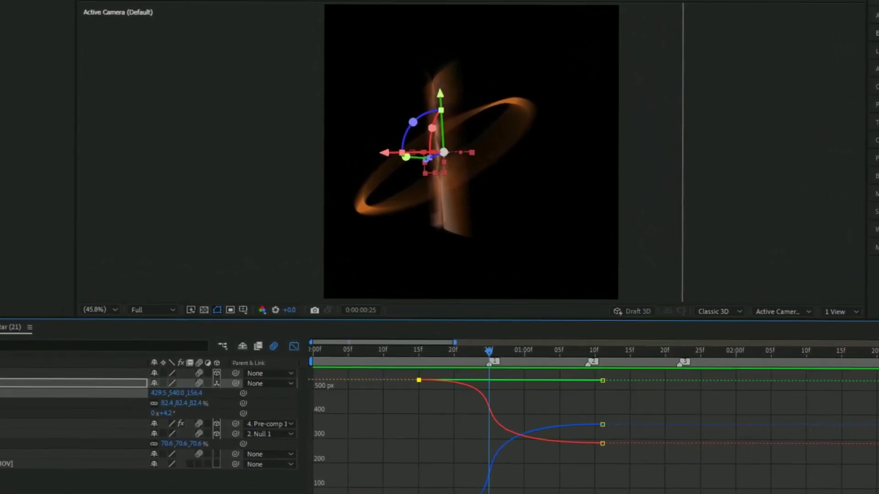
{"action": "right_click", "coordinate": [531, 389]}
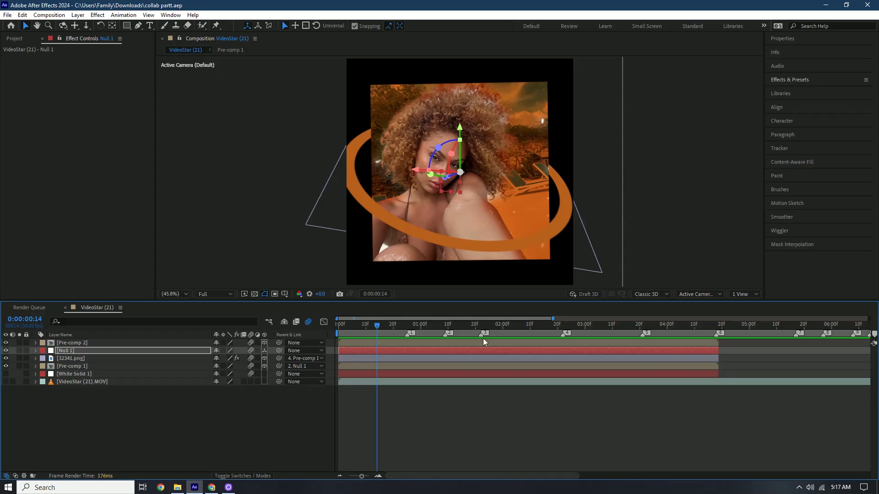
Pre-compose every layer from Pre-comp 2 down to White Solid 1 into one layer, leaving out the VideoStar video.
{"action": "left_click", "coordinate": [484, 341]}
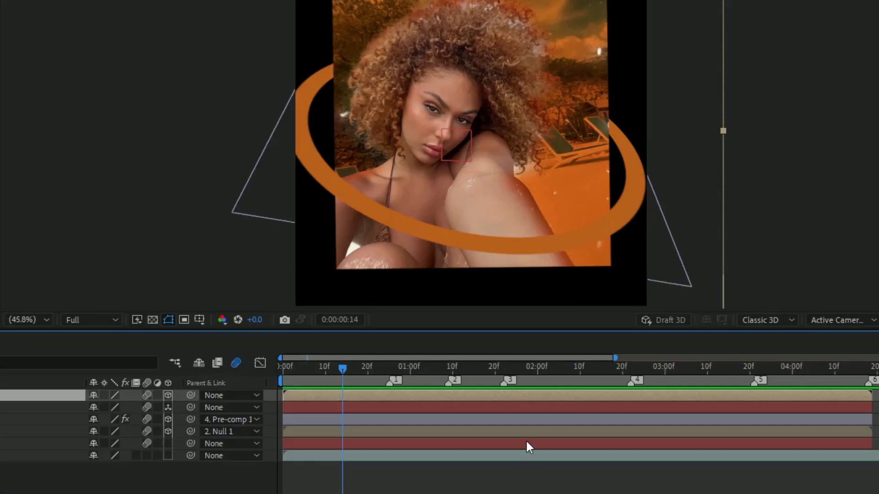
{"action": "key", "text": "ctrl+shift+c"}
{"action": "left_click", "coordinate": [461, 304]}
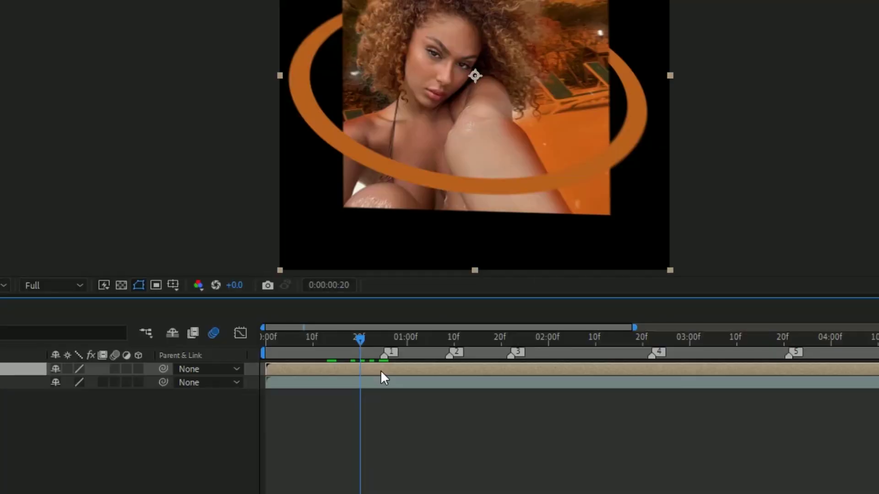
Duplicate the pre-composed layer and apply the Deep Glow effect to it.
{"action": "key", "text": "ctrl+d"}
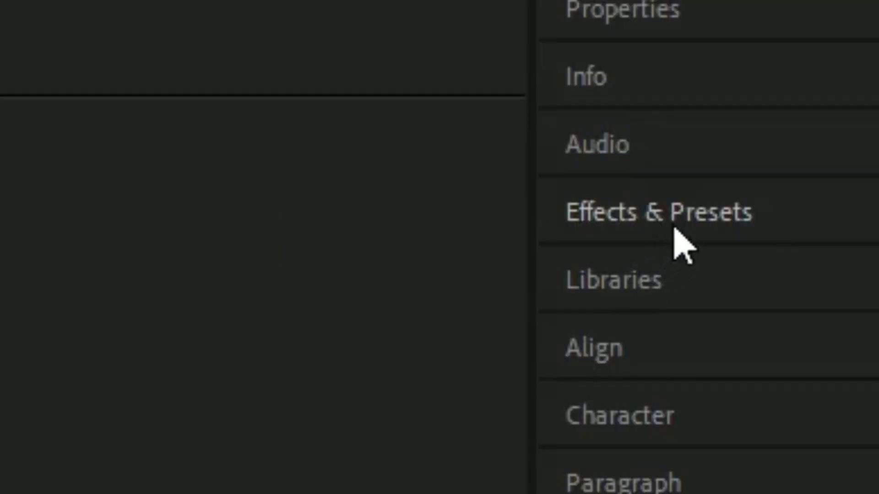
{"action": "left_click", "coordinate": [675, 228]}
{"action": "type", "text": "deep"}
{"action": "left_click_drag", "start_coordinate": [760, 183], "coordinate": [628, 307]}
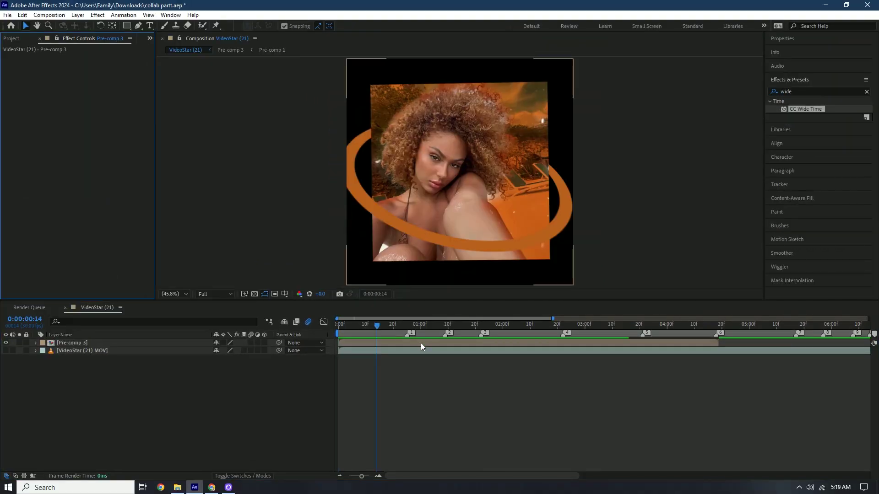
Duplicate the Pre-comp 3 layer and apply the CC Wide Time effect to the lower copy.
{"action": "left_click", "coordinate": [421, 344]}
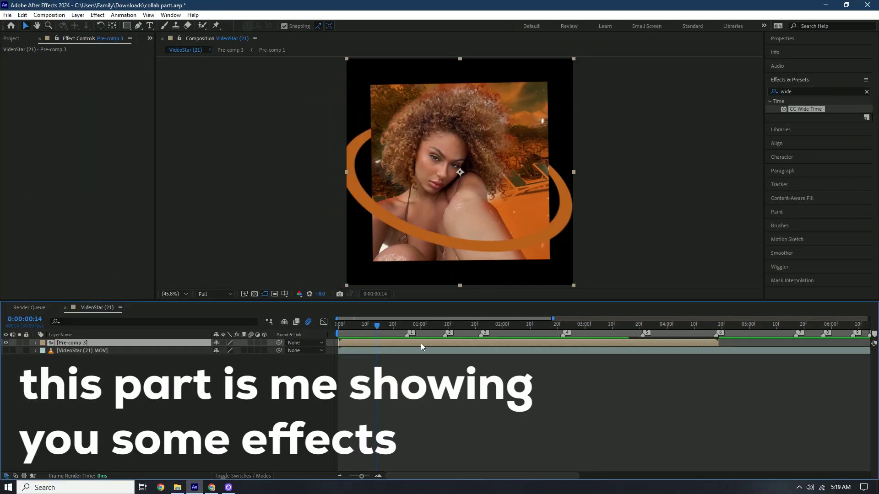
{"action": "key", "text": "ctrl+d"}
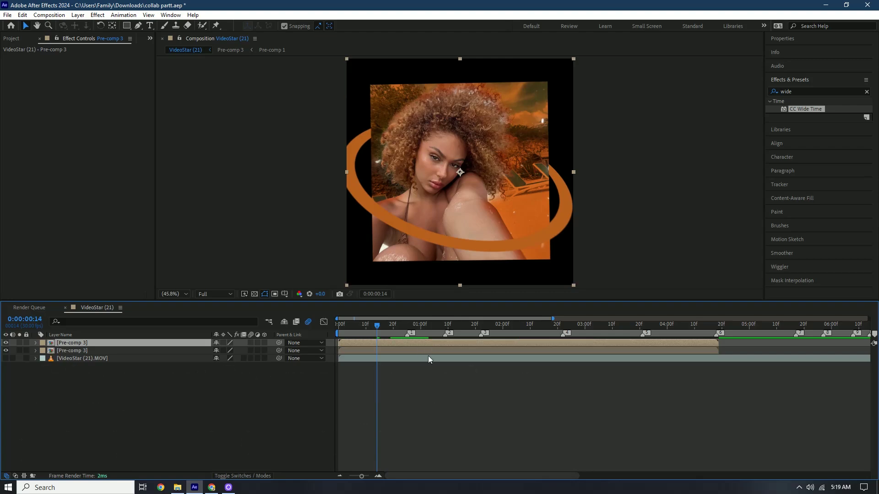
{"action": "left_click", "coordinate": [474, 350]}
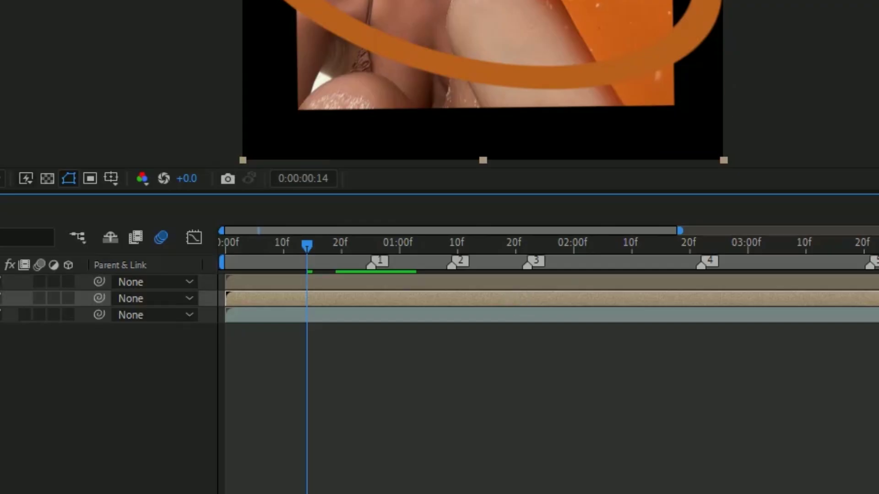
{"action": "left_click_drag", "start_coordinate": [807, 109], "coordinate": [521, 304]}
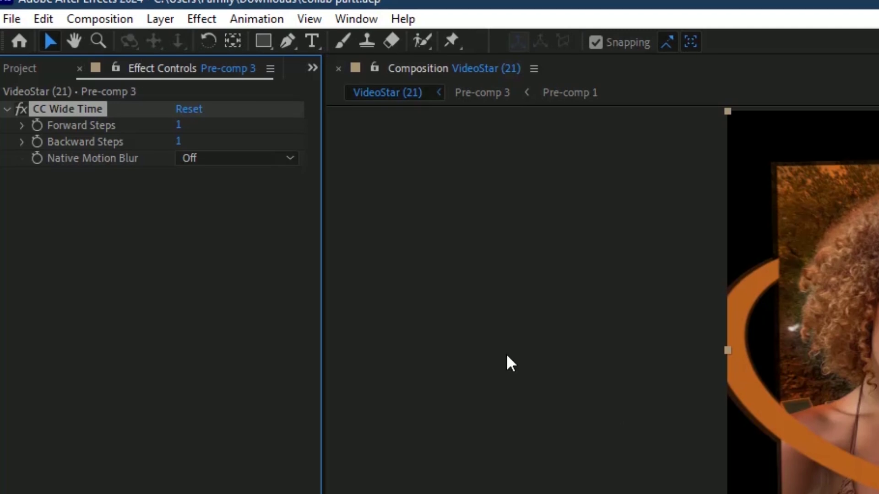
Set CC Wide Time to 0 forward steps and 8 backward steps with native motion blur on, and preview from the start.
{"action": "left_click_drag", "start_coordinate": [183, 117], "coordinate": [141, 111]}
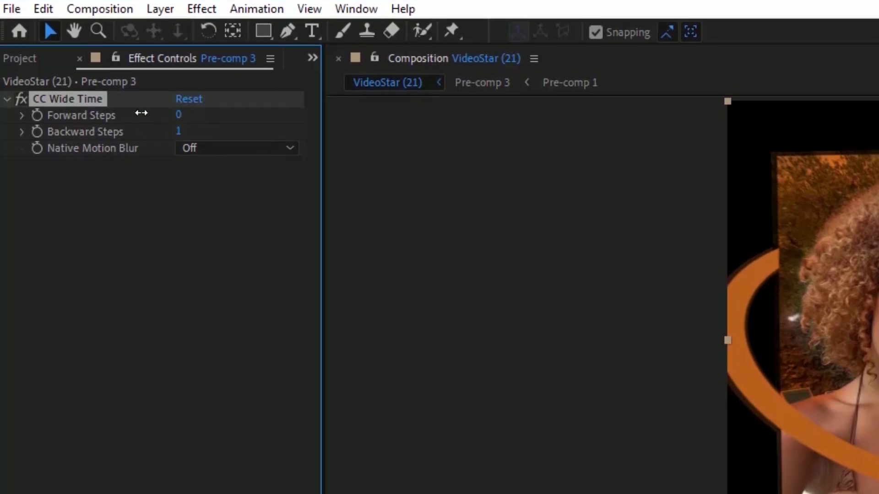
{"action": "left_click", "coordinate": [182, 124]}
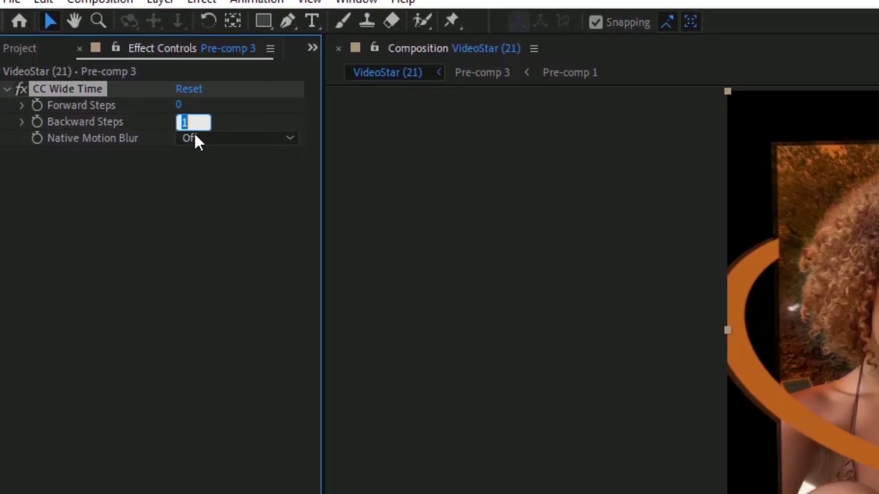
{"action": "type", "text": "8"}
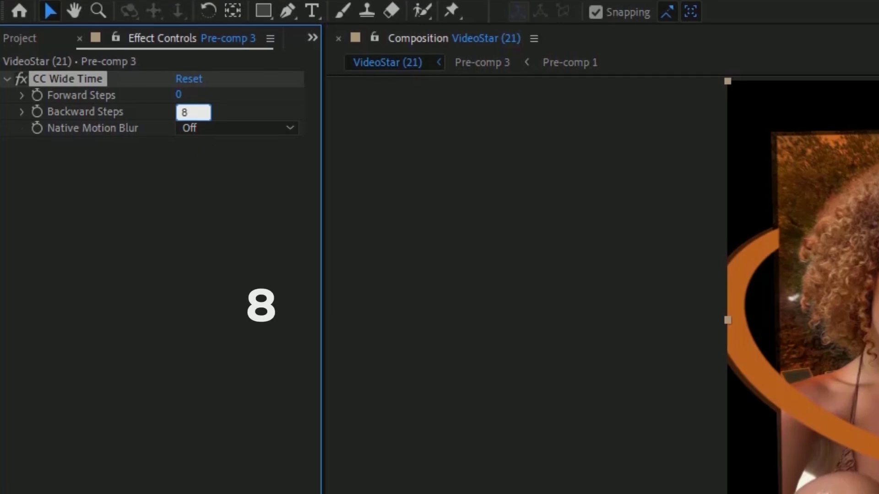
{"action": "left_click", "coordinate": [206, 146]}
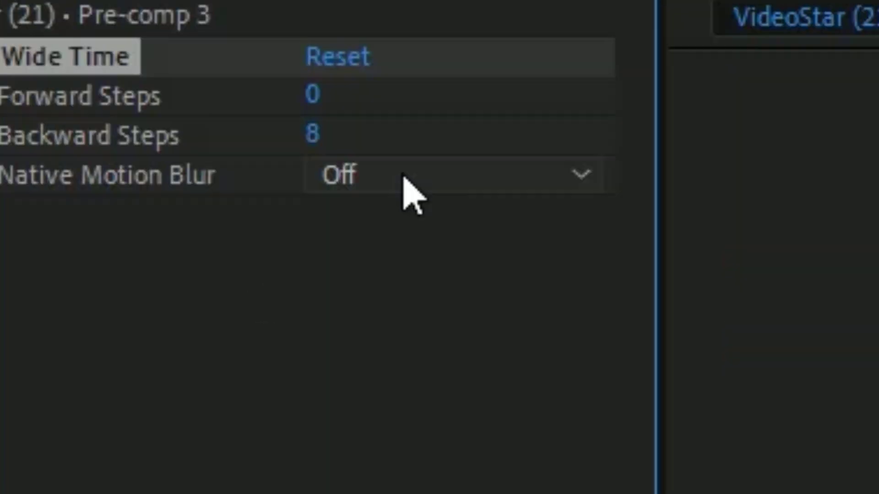
{"action": "left_click", "coordinate": [404, 176]}
{"action": "left_click", "coordinate": [400, 217]}
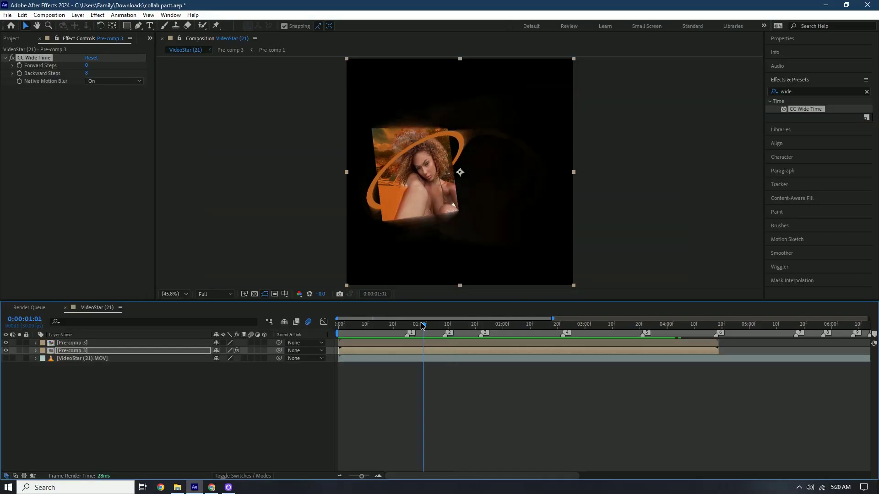
{"action": "left_click_drag", "start_coordinate": [421, 326], "coordinate": [338, 326]}
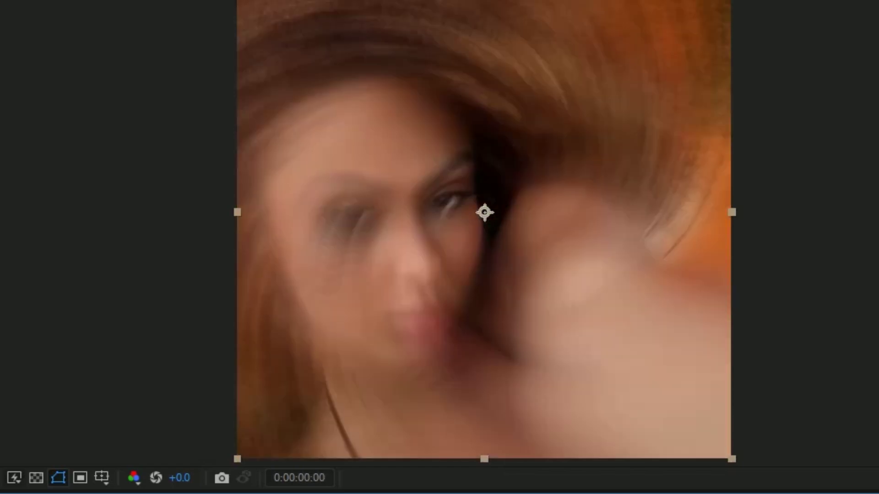
{"action": "key", "text": "space"}
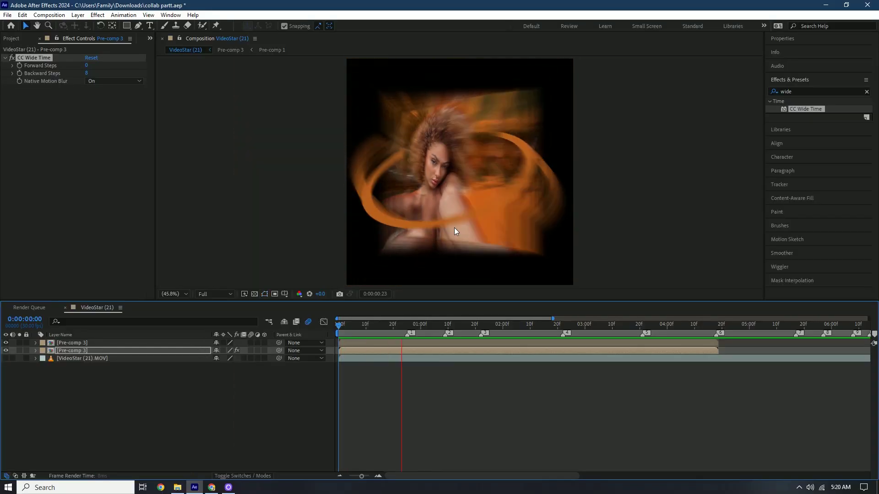
Replace CC Wide Time on the lower Pre-comp 3 layer with the BCC LED effect.
{"action": "key", "text": "Delete"}
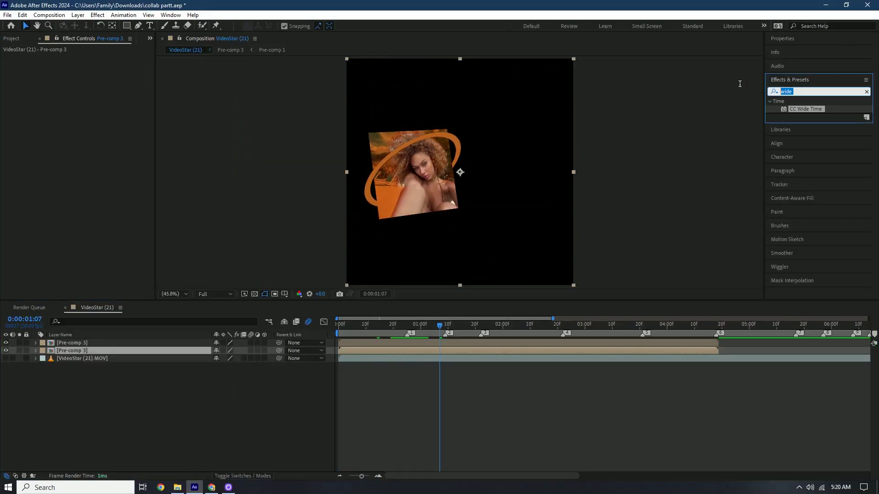
{"action": "type", "text": "bcc led"}
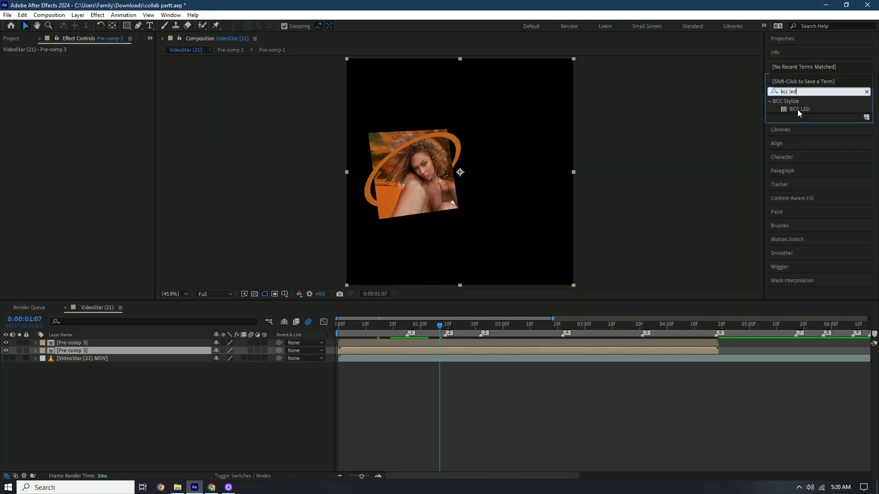
{"action": "left_click_drag", "start_coordinate": [798, 112], "coordinate": [467, 352]}
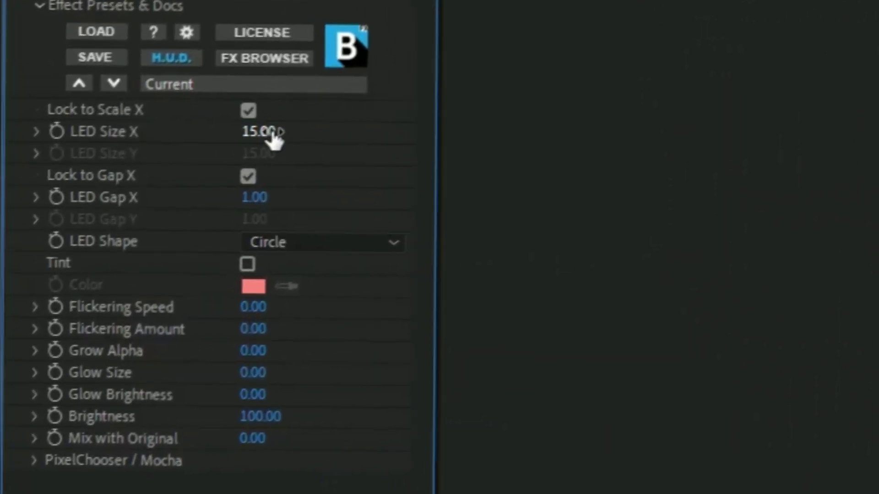
Set the BCC LED effect's LED Size X to 1 and LED Gap X to 0.
{"action": "left_click", "coordinate": [120, 108]}
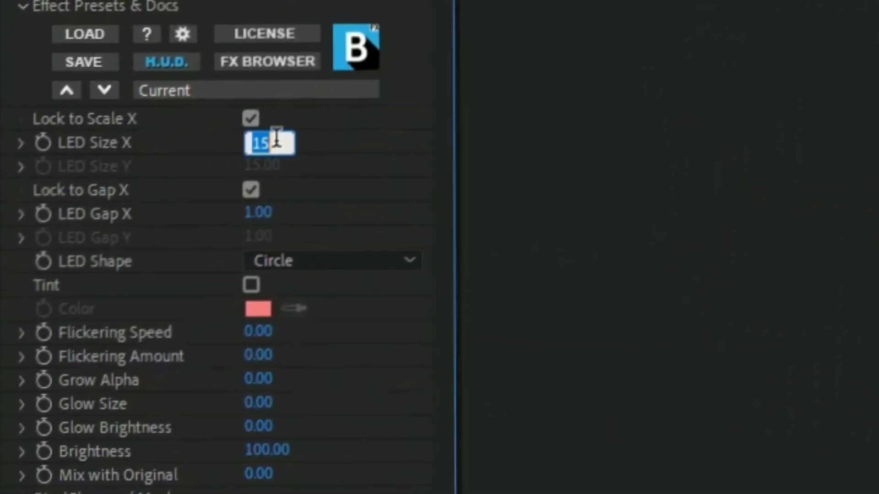
{"action": "type", "text": "1"}
{"action": "key", "text": "Return"}
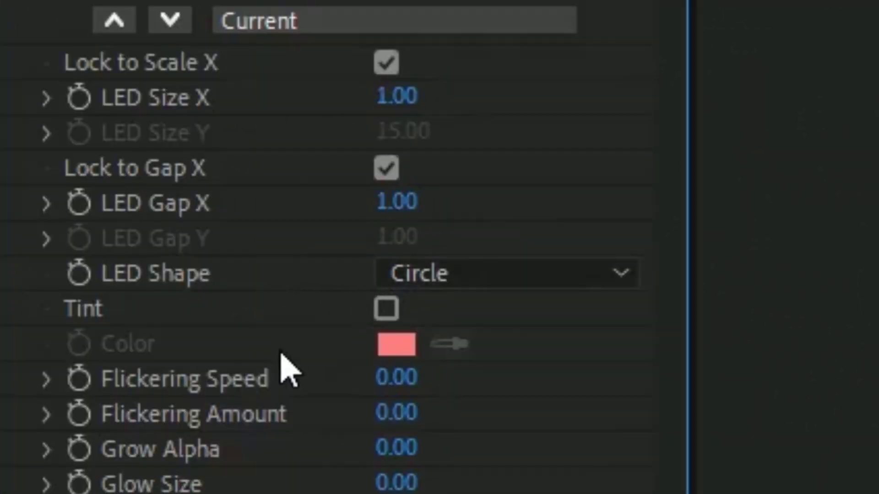
{"action": "left_click_drag", "start_coordinate": [380, 202], "coordinate": [387, 219]}
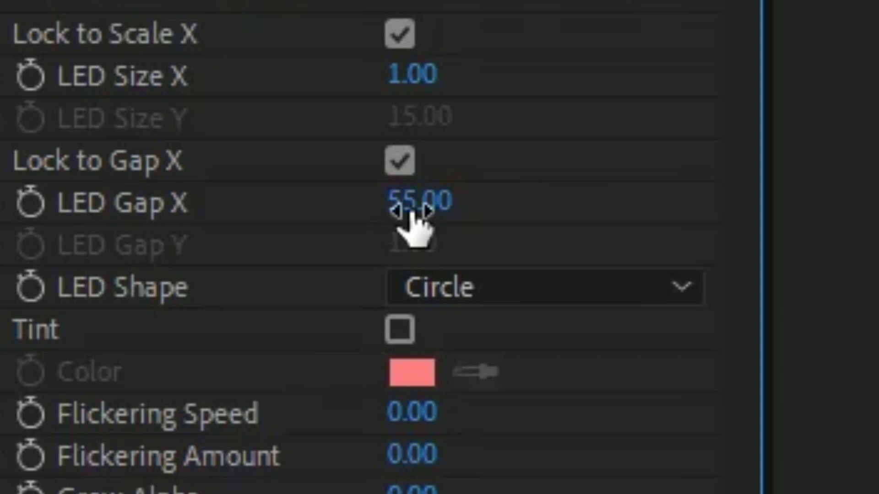
{"action": "type", "text": "0"}
{"action": "key", "text": "Return"}
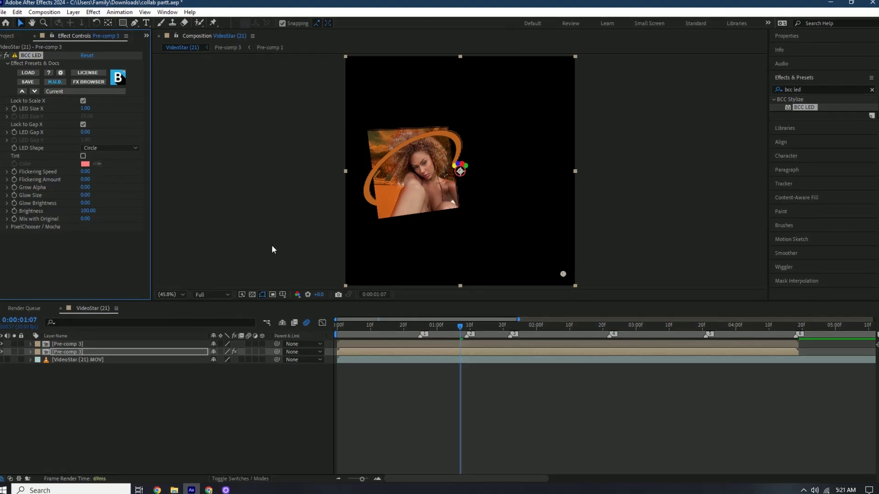
Go to 0:00:00:18 and add the Deep Glow effect to the lower Pre-comp 3 layer with the LED effect.
{"action": "left_click_drag", "start_coordinate": [455, 329], "coordinate": [398, 326]}
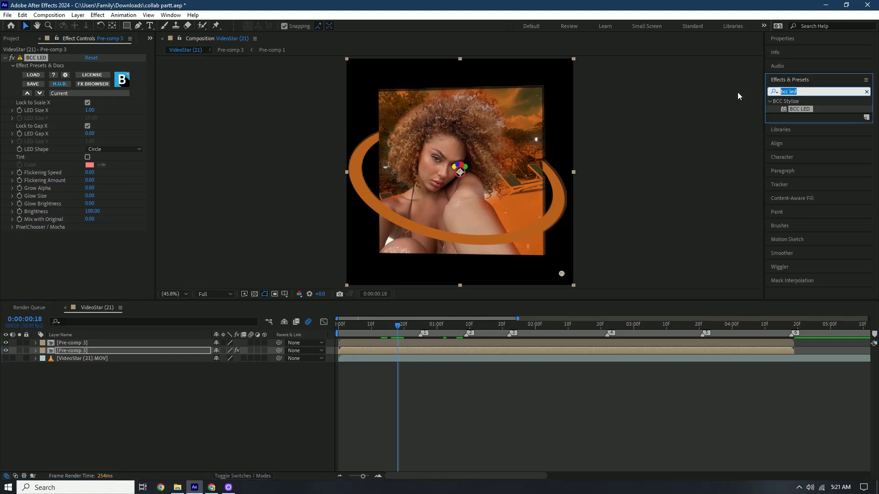
{"action": "type", "text": "deepp"}
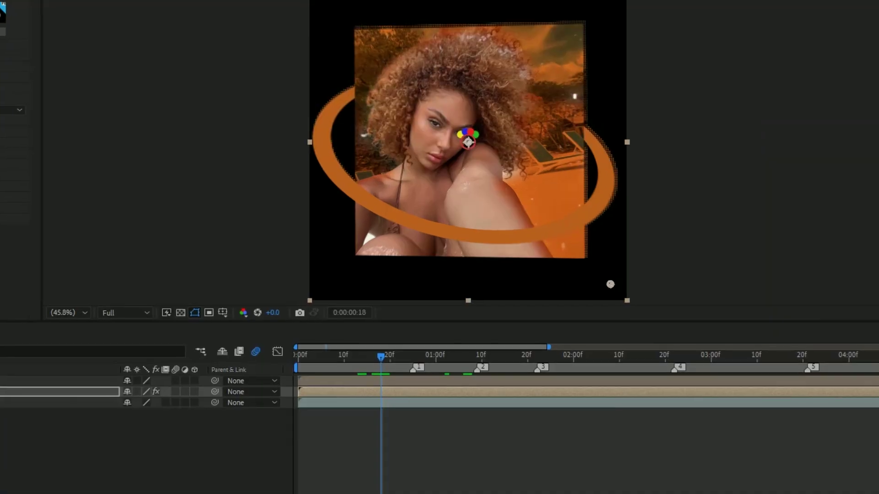
{"action": "left_click_drag", "start_coordinate": [798, 140], "coordinate": [556, 352]}
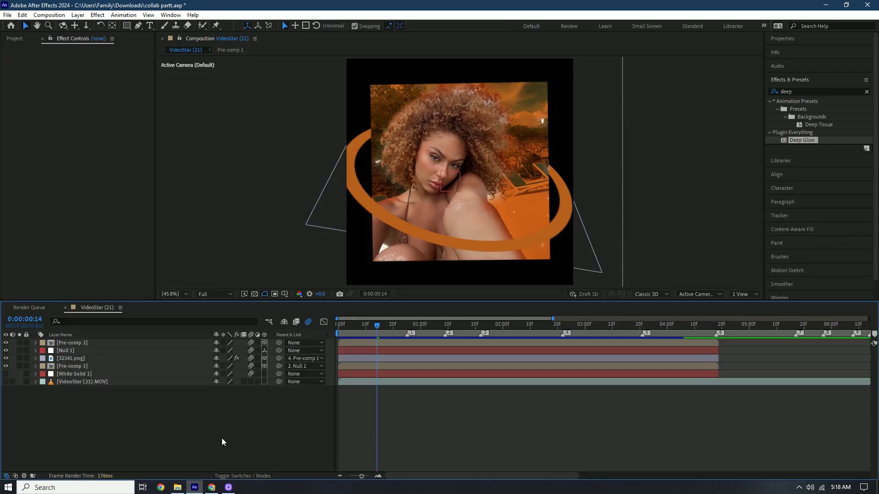
Add a white parallel light at 98% intensity with no falloff, casting shadows at 70% darkness, to the VideoStar (21) composition.
{"action": "right_click", "coordinate": [212, 418]}
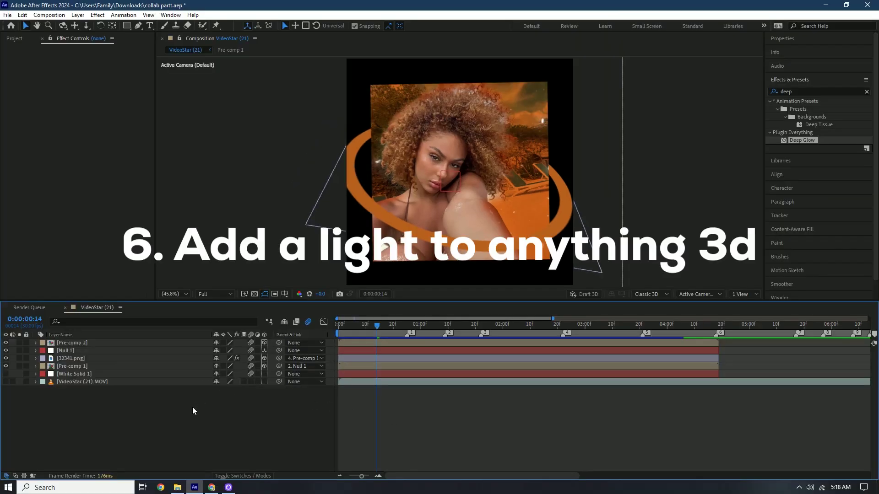
{"action": "right_click", "coordinate": [191, 407]}
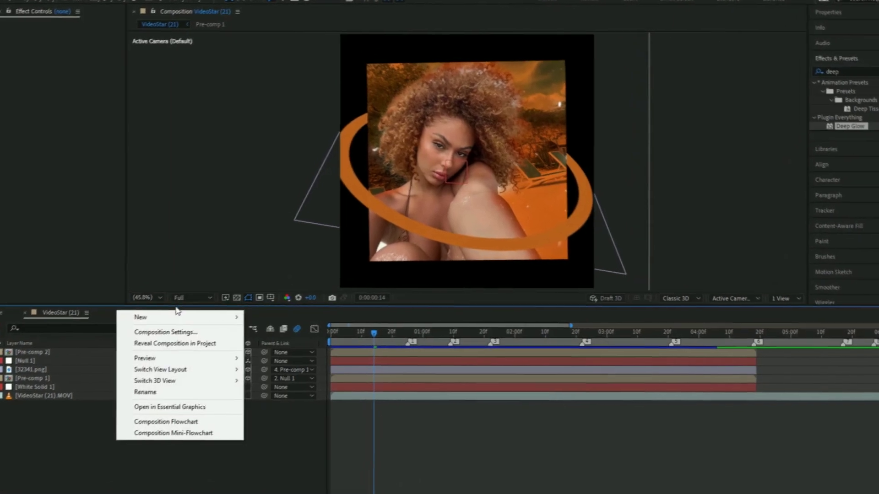
{"action": "mouse_move", "coordinate": [177, 317]}
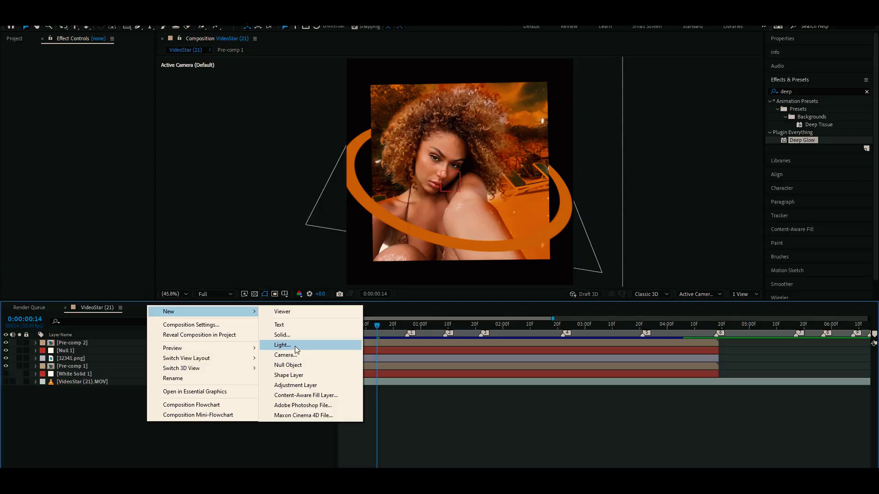
{"action": "left_click", "coordinate": [256, 367]}
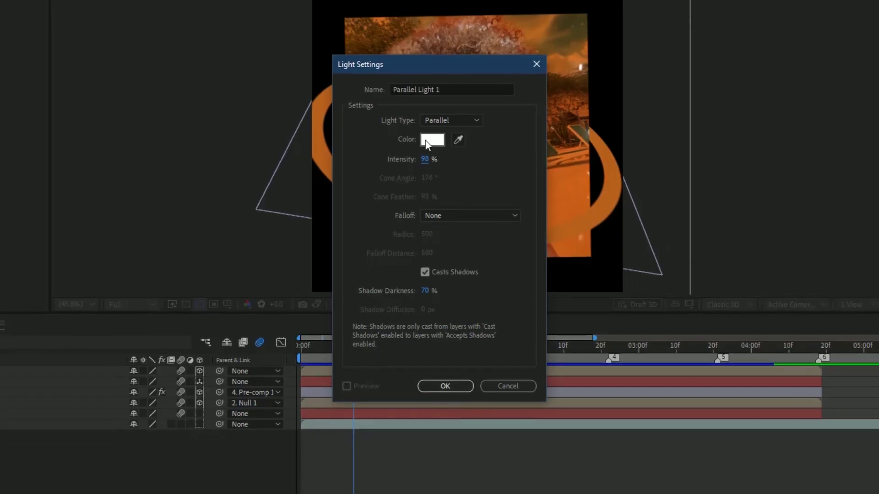
{"action": "left_click", "coordinate": [441, 382]}
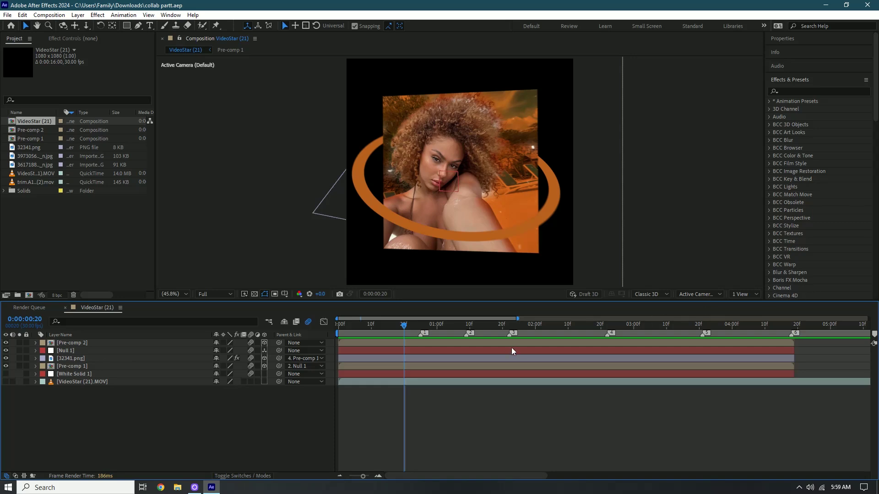
Pre-compose all layers above the VideoStar (21).MOV layer into one new composition.
{"action": "left_click", "coordinate": [515, 345]}
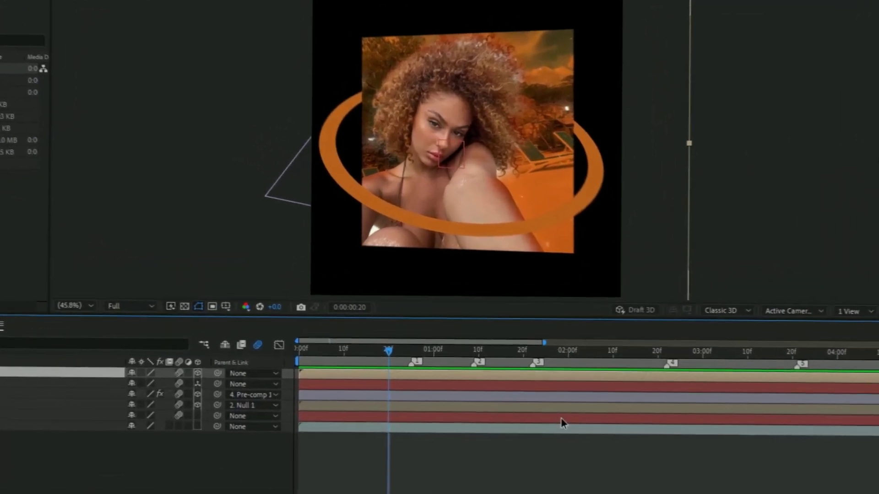
{"action": "left_click", "coordinate": [562, 421]}
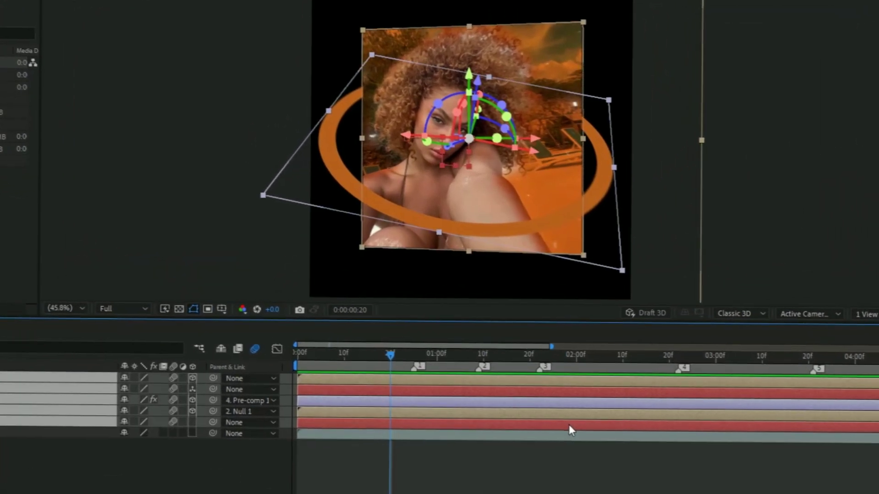
{"action": "right_click", "coordinate": [570, 426]}
{"action": "left_click", "coordinate": [617, 343]}
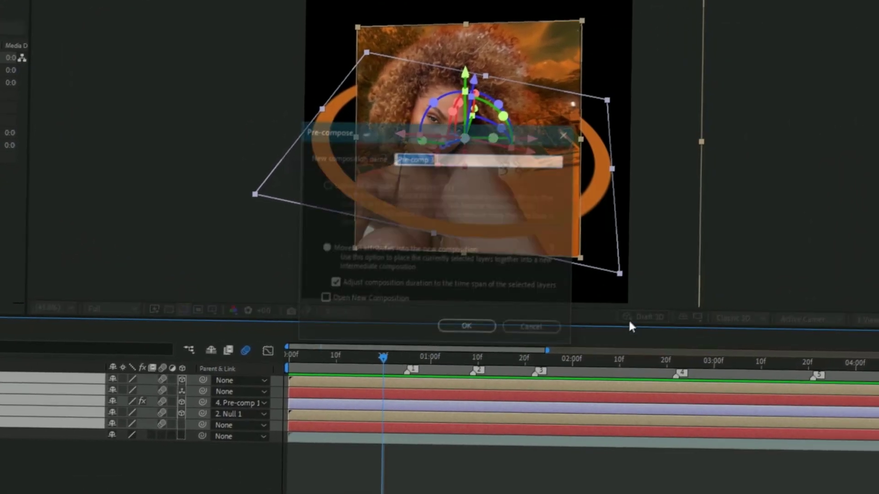
{"action": "left_click", "coordinate": [478, 418]}
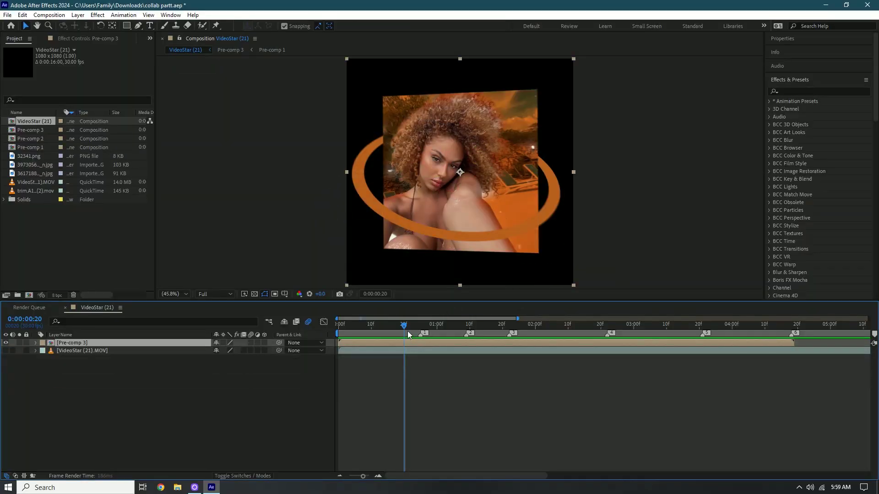
Duplicate the Pre-comp 3 layer and scale the lower copy up to about 230%.
{"action": "key", "text": "ctrl+d"}
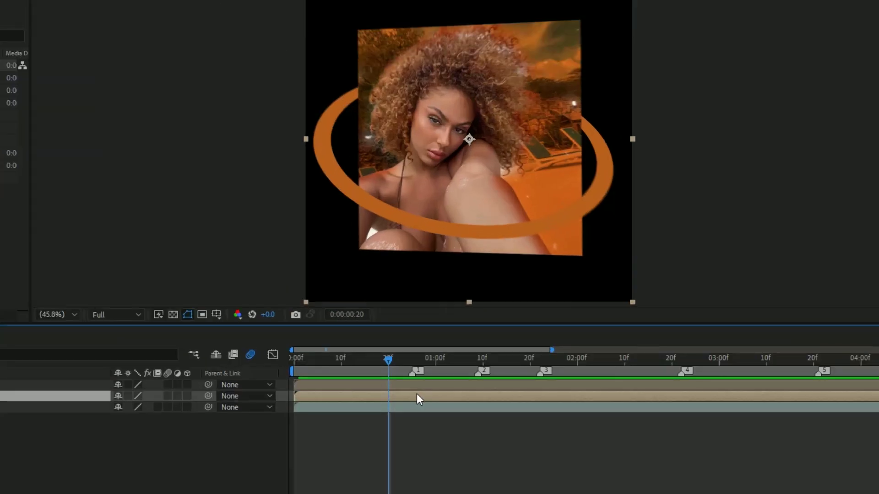
{"action": "key", "text": "s"}
{"action": "left_click_drag", "start_coordinate": [146, 407], "coordinate": [220, 395]}
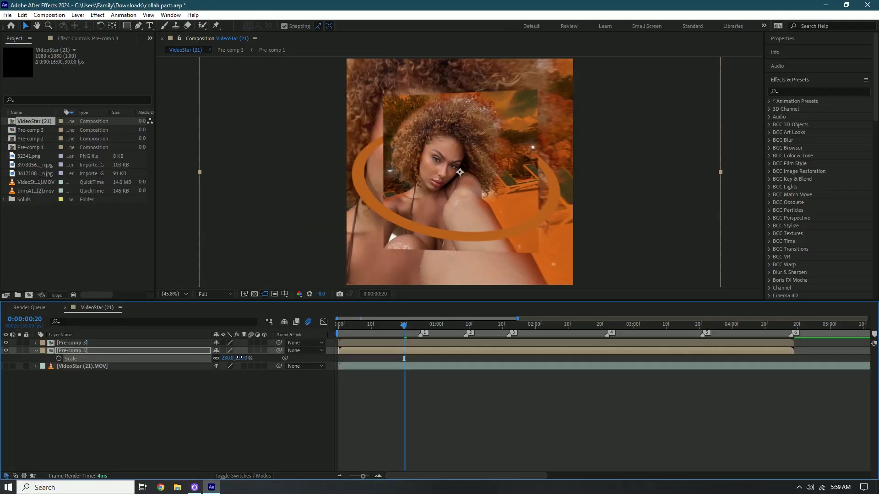
{"action": "left_click_drag", "start_coordinate": [239, 358], "coordinate": [243, 358]}
Lower the opacity of the enlarged Pre-comp 3 background copy and flip it horizontally.
{"action": "key", "text": "t"}
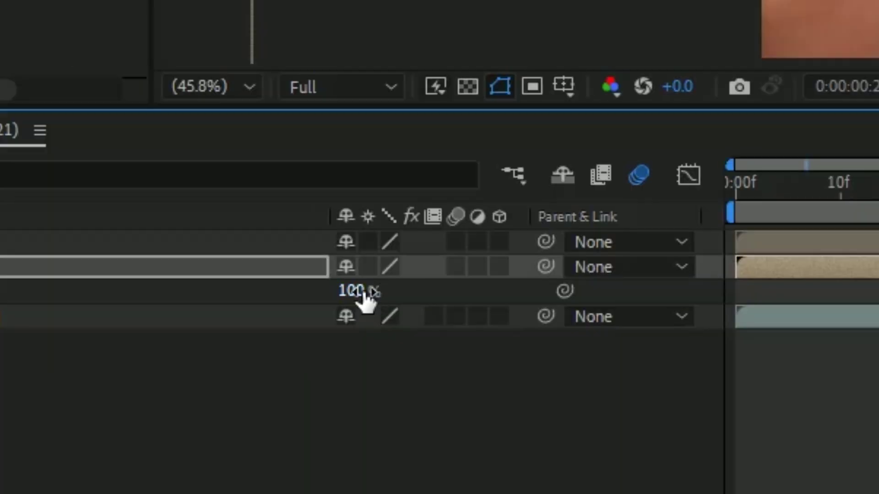
{"action": "left_click_drag", "start_coordinate": [365, 297], "coordinate": [293, 299]}
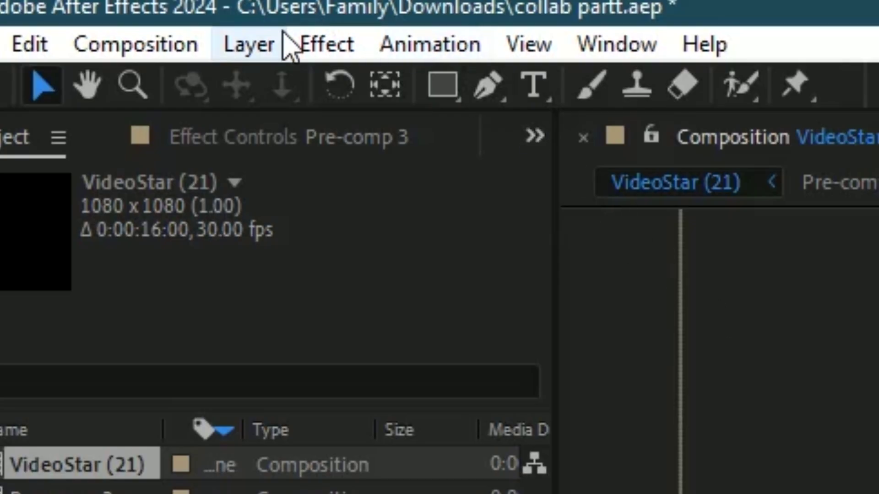
{"action": "left_click", "coordinate": [270, 45]}
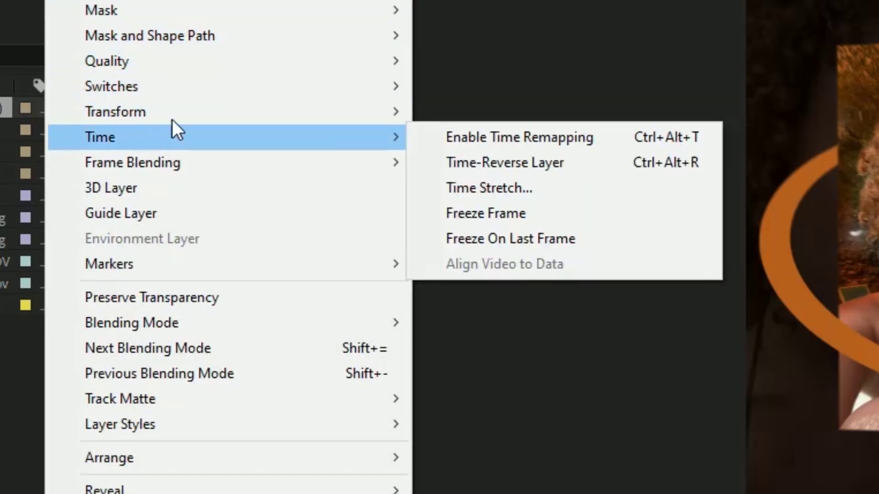
{"action": "mouse_move", "coordinate": [179, 108]}
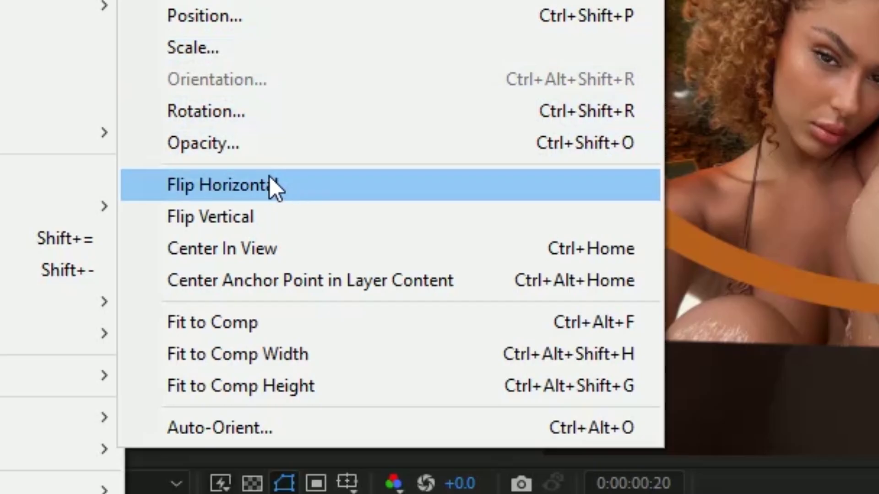
{"action": "left_click", "coordinate": [525, 305]}
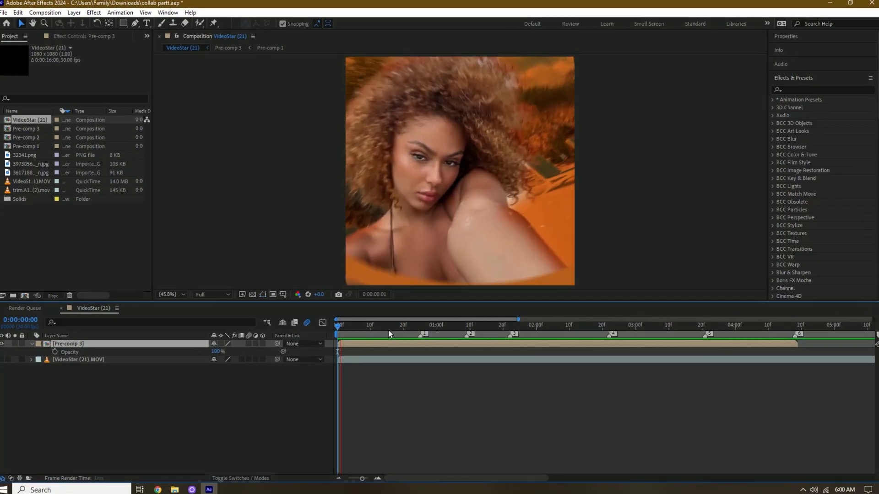
Preview the VideoStar (21) animation and return to its first frame.
{"action": "key", "text": "space"}
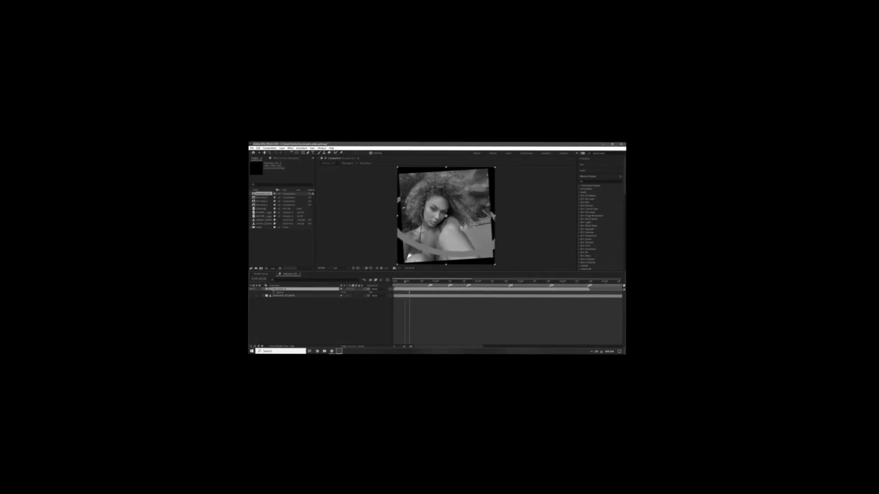
{"action": "left_click_drag", "start_coordinate": [397, 283], "coordinate": [377, 280]}
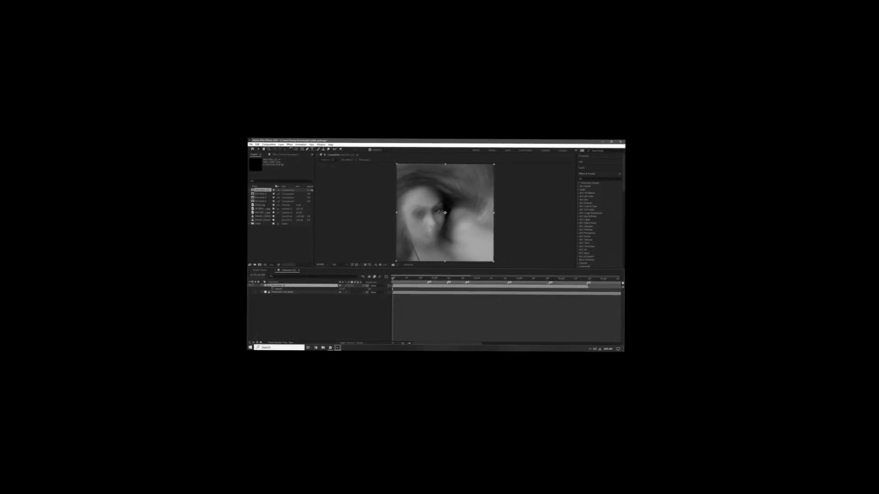
Undo the Juan Skew Shake 1 preset on the Pre-comp 3 layer and apply the Jayden Shake 3 (warp) preset at the first frame.
{"action": "left_click", "coordinate": [591, 181]}
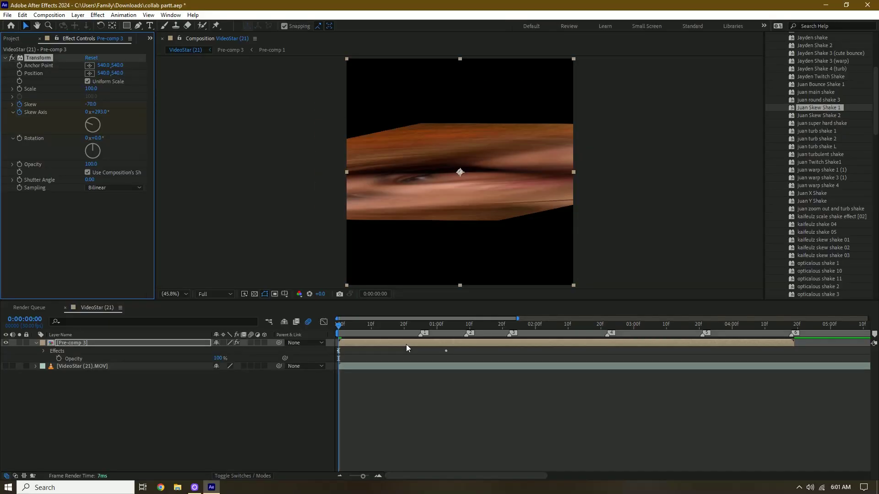
{"action": "key", "text": "ctrl+z"}
{"action": "scroll", "coordinate": [825, 71], "scroll_direction": "up", "scroll_amount": 1}
{"action": "scroll", "coordinate": [825, 71], "scroll_direction": "up", "scroll_amount": 2}
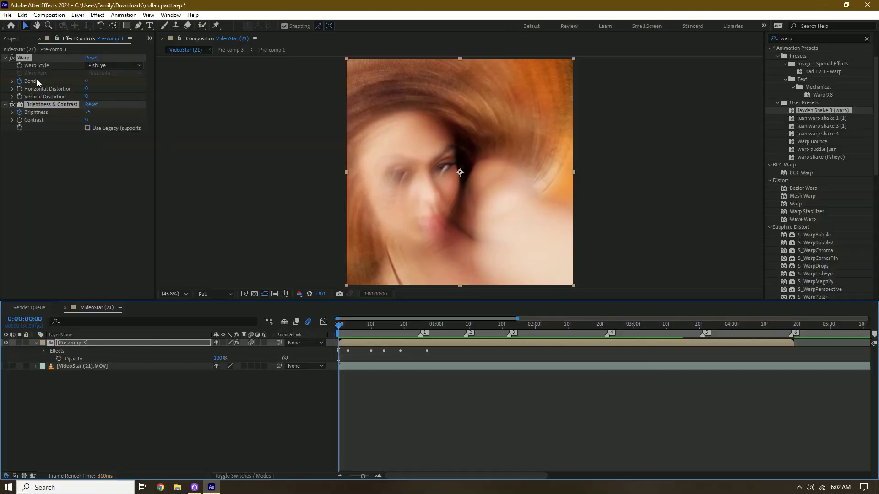
Reveal the Warp effect's Bend keyframes, step through those at frames 3, 10, 19 and 27, and play back the animation.
{"action": "key", "text": "e"}
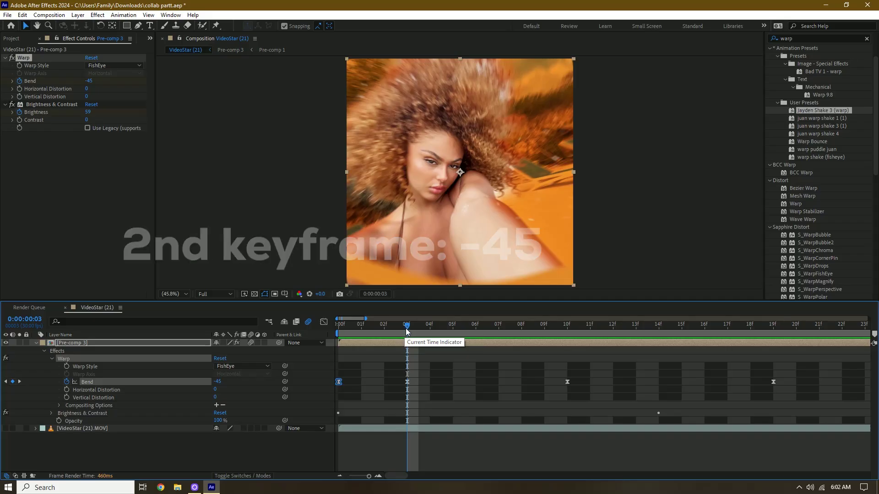
{"action": "left_click", "coordinate": [616, 327]}
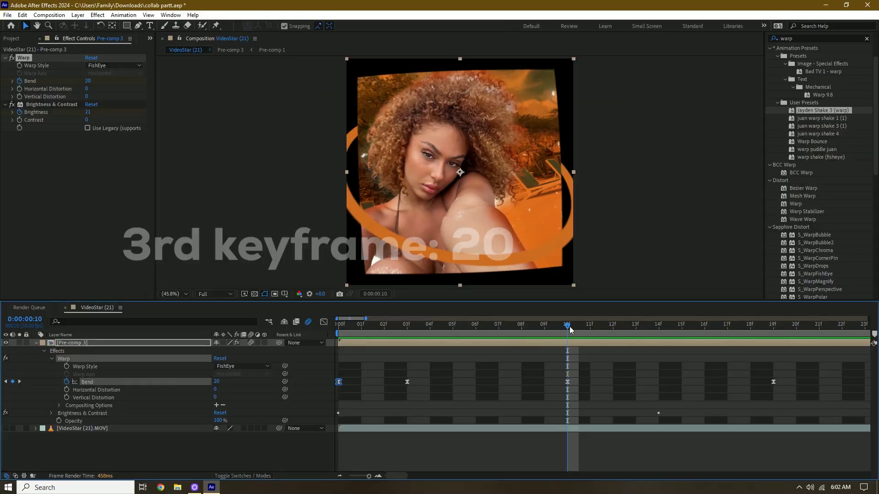
{"action": "left_click", "coordinate": [768, 326]}
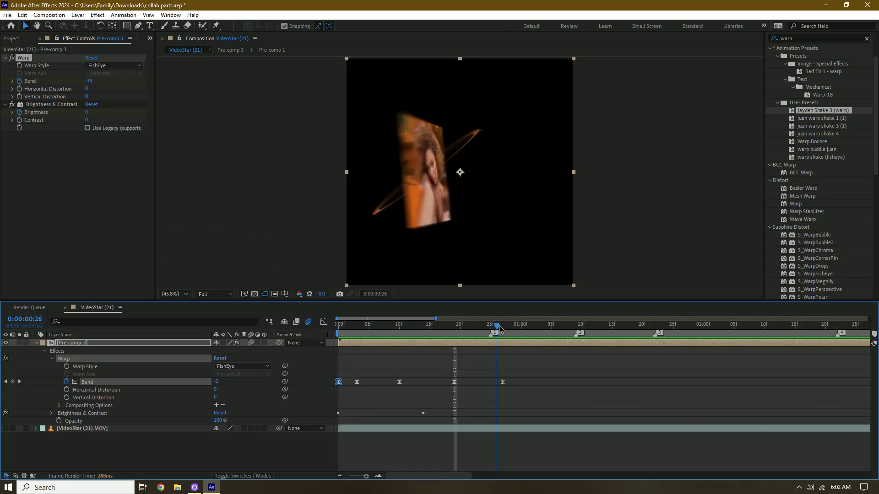
{"action": "left_click_drag", "start_coordinate": [499, 329], "coordinate": [505, 329]}
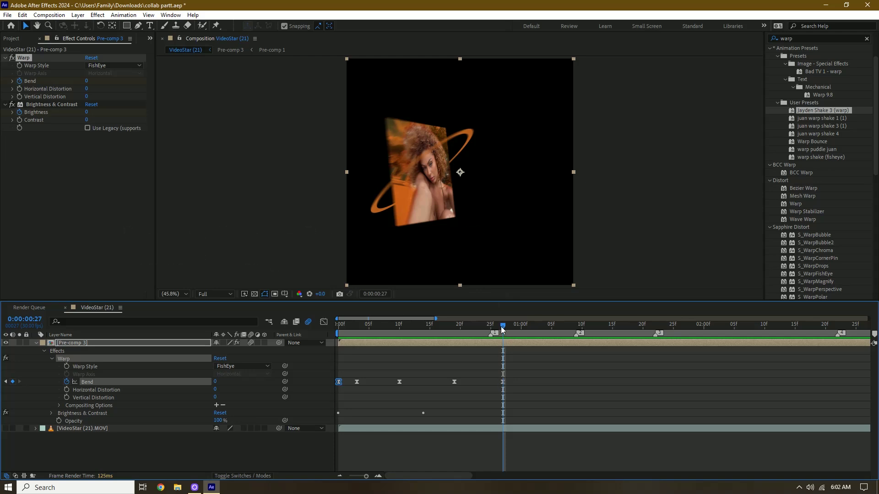
{"action": "key", "text": "space"}
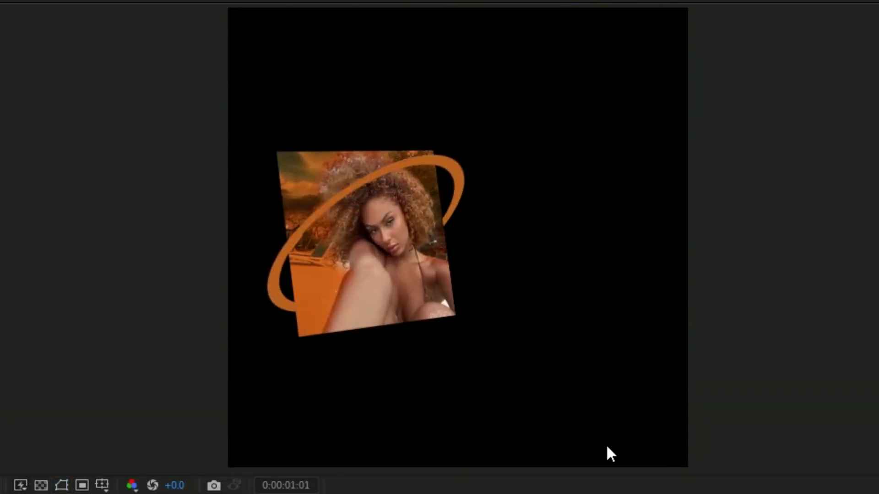
{"action": "key", "text": "space"}
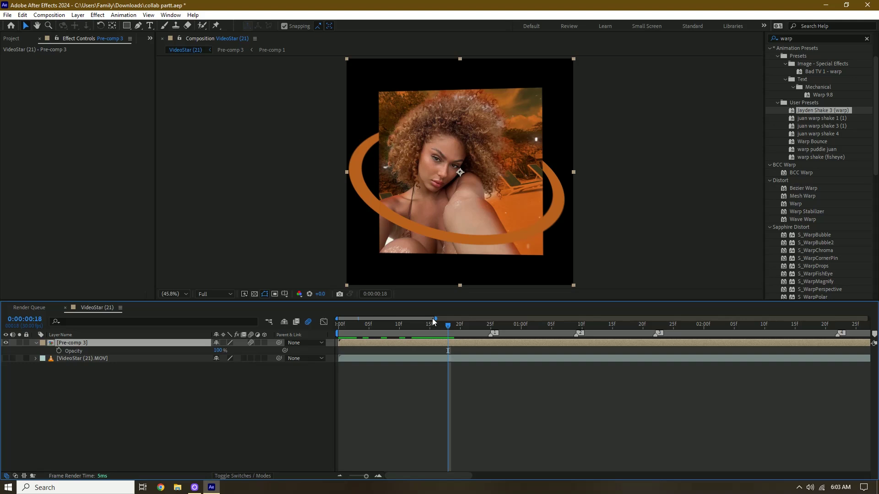